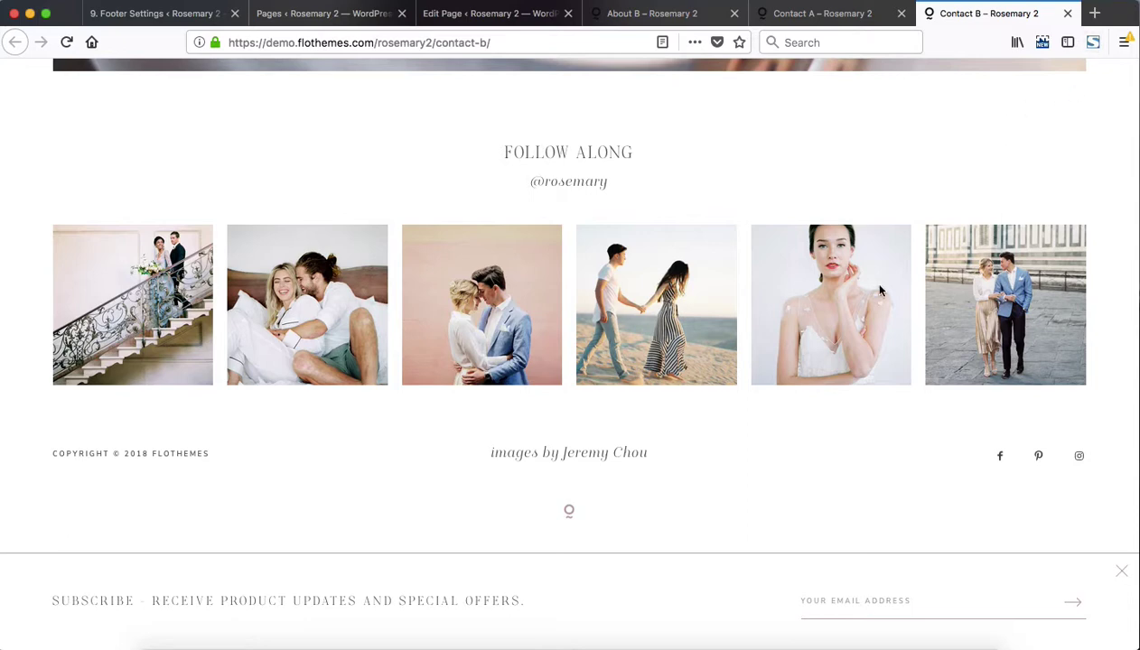
# - Compare the footer areas on the Contact B, Contact A and About B demo pages
pyautogui.hotkey('ctrl', 'shift', 'Tab')
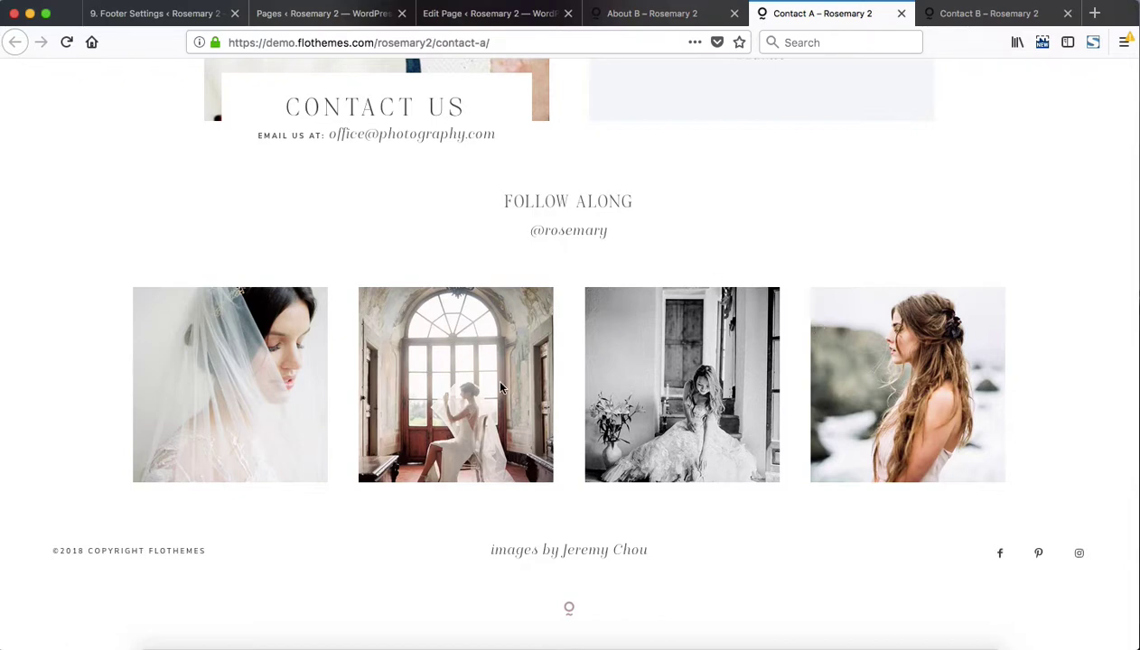
pyautogui.hotkey('ctrl', 'Tab')
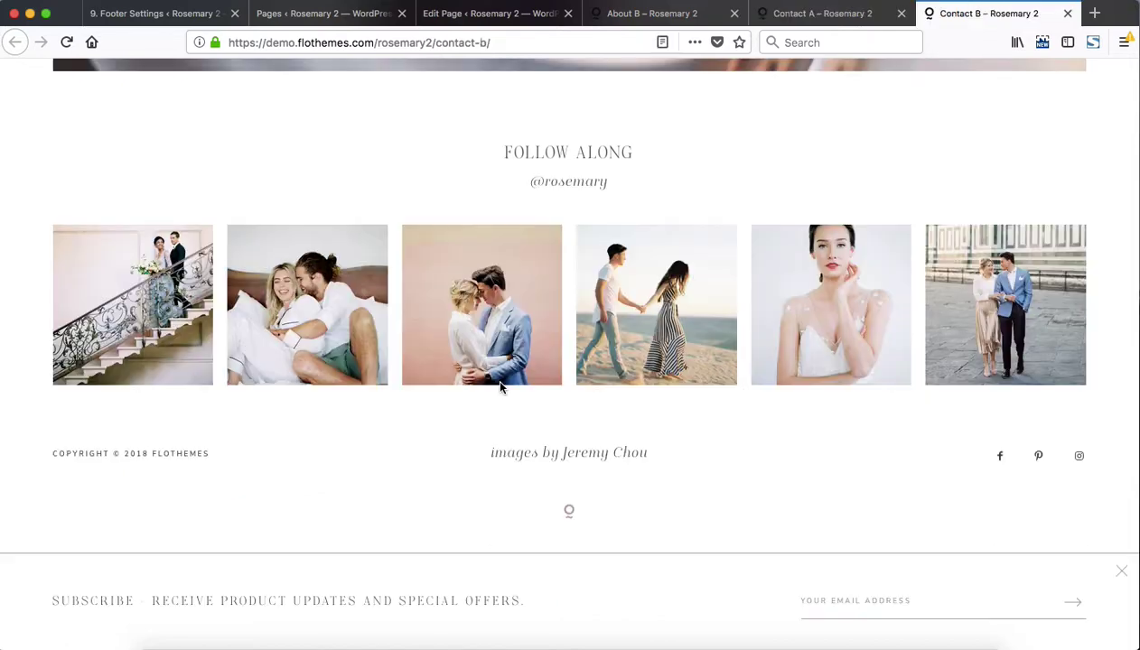
pyautogui.hotkey('ctrl', 'shift', 'Tab')
pyautogui.hotkey('ctrl', 'shift', 'Tab')
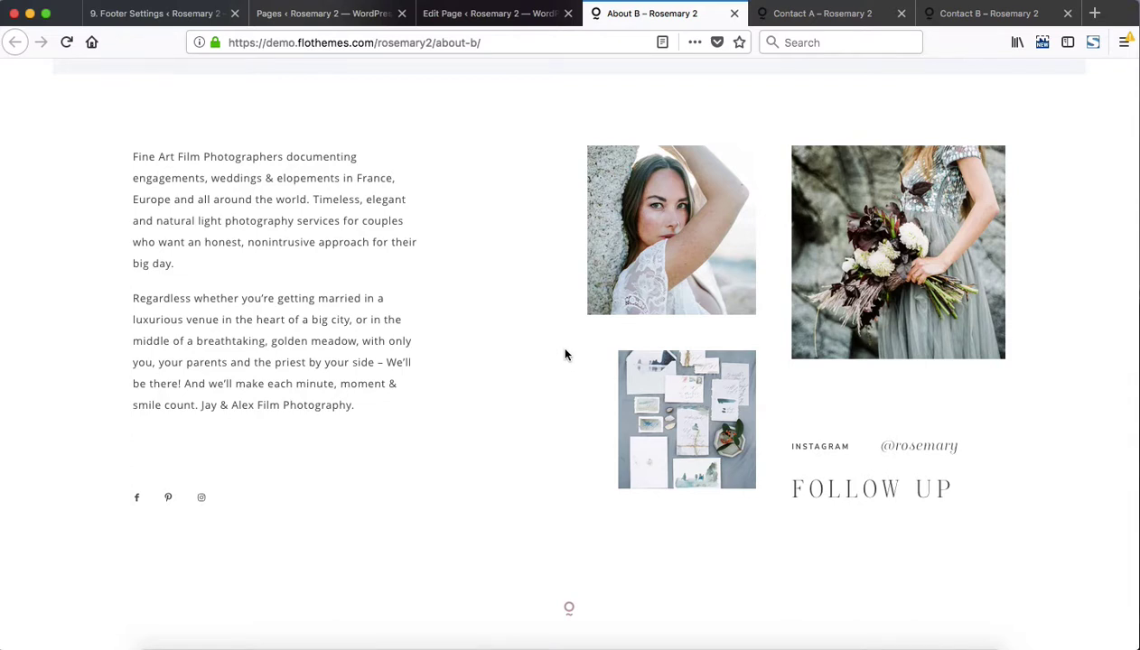
# - Go to the Footer Settings page and examine the area choices and labels of the Footer Areas Order setting
pyautogui.press('super+1')
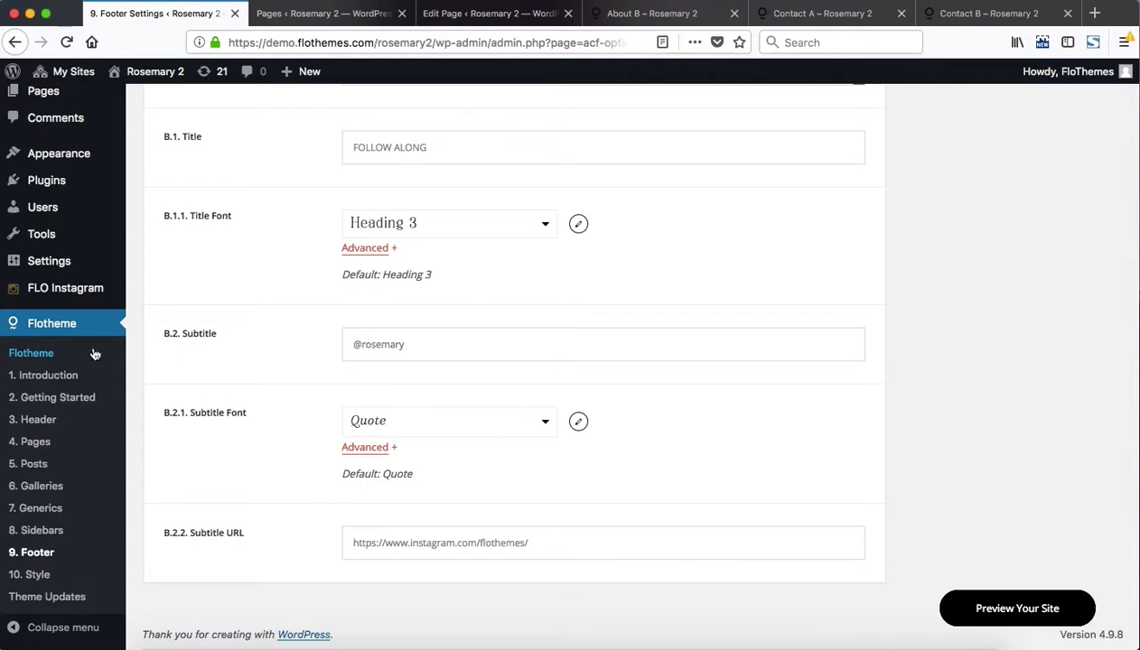
pyautogui.scroll(5, 486, 478)
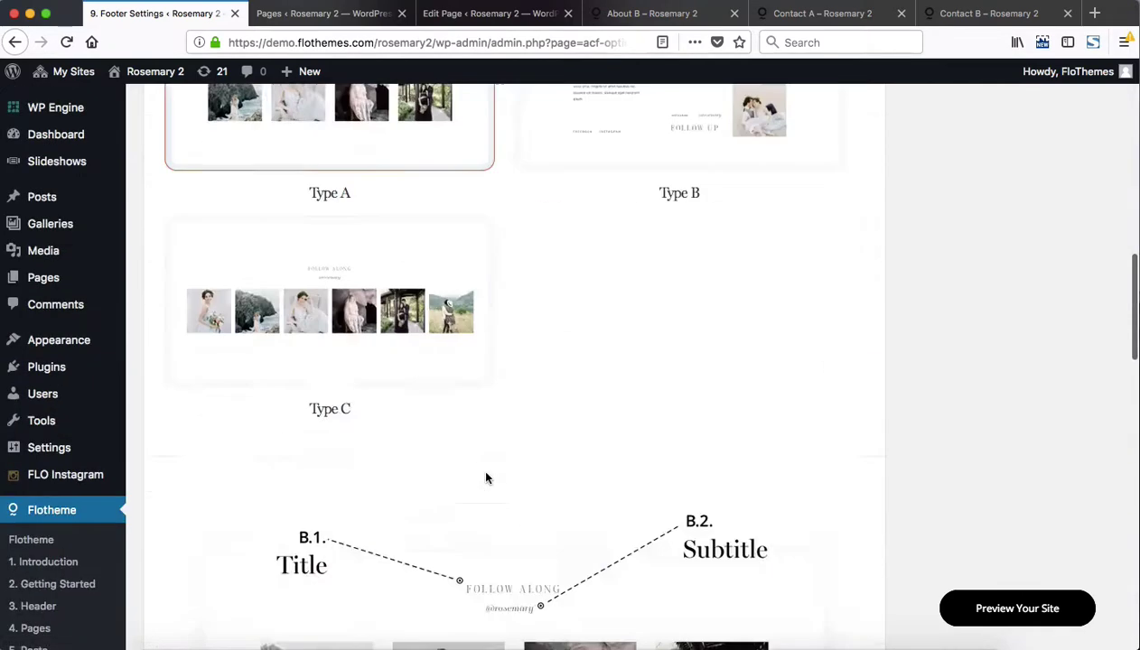
pyautogui.scroll(10, 486, 478)
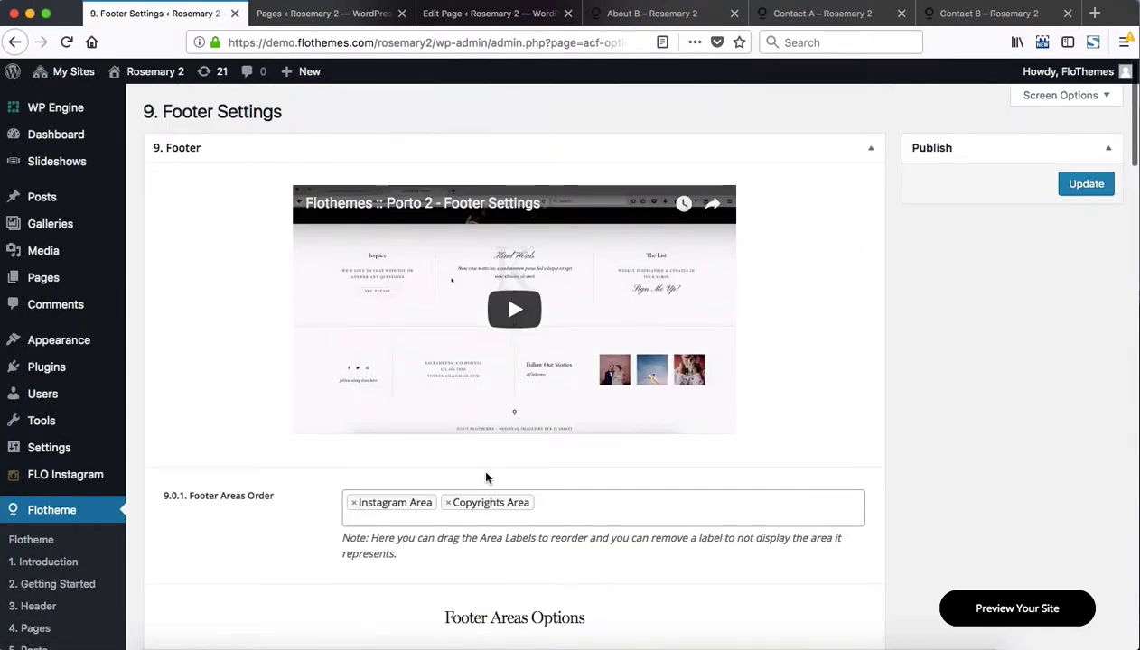
pyautogui.scroll(-3, 486, 478)
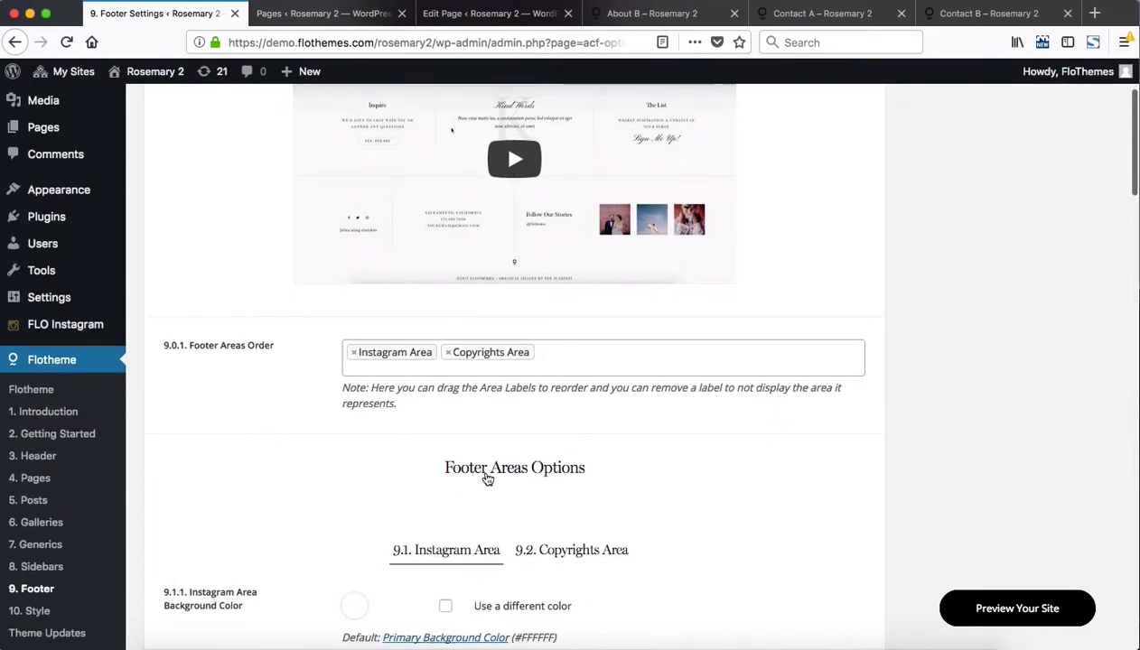
pyautogui.click(584, 360)
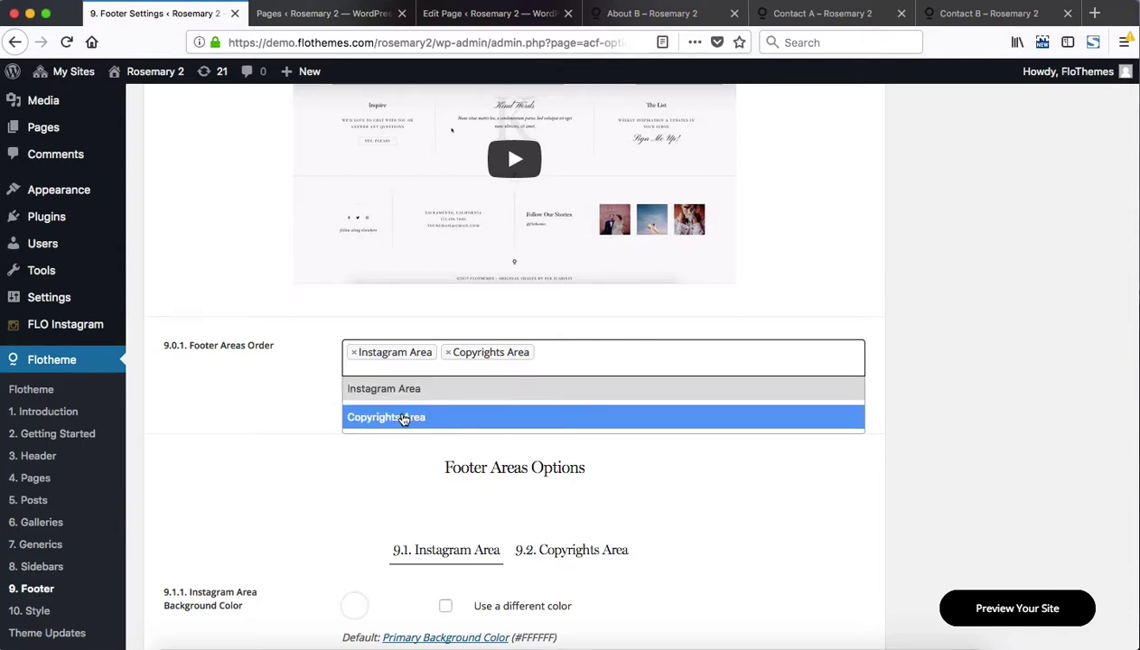
pyautogui.moveTo(499, 349); pyautogui.dragTo(521, 358)
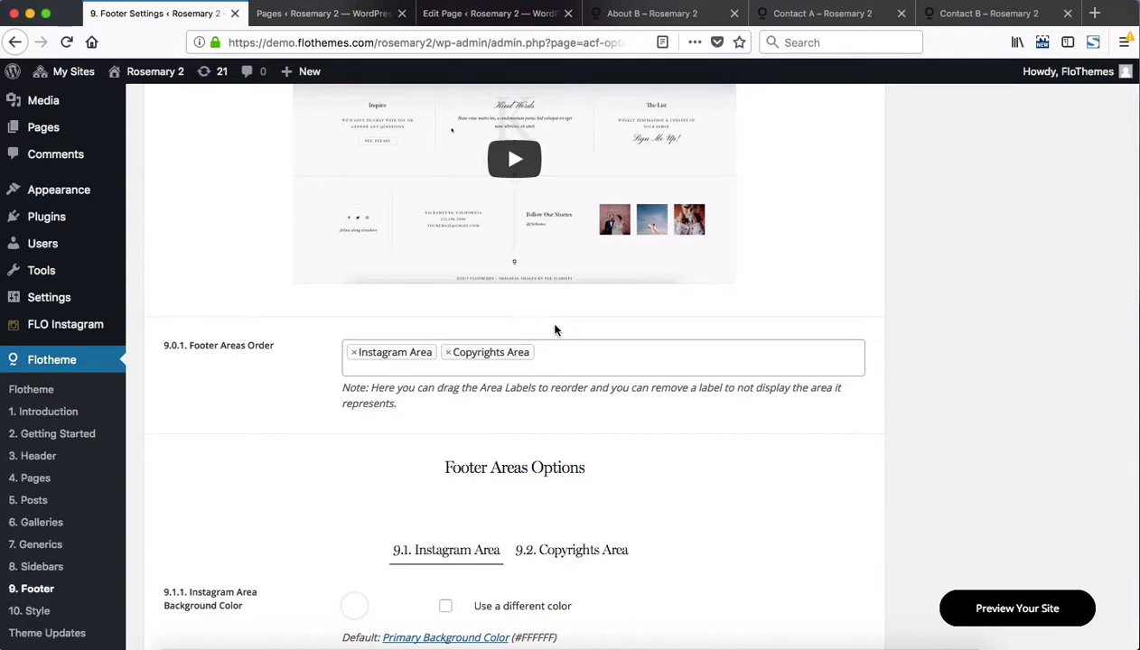
# - Look through the Instagram Area options and the Copyrights Area diagram in the footer areas options
pyautogui.scroll(-5, 695, 412)
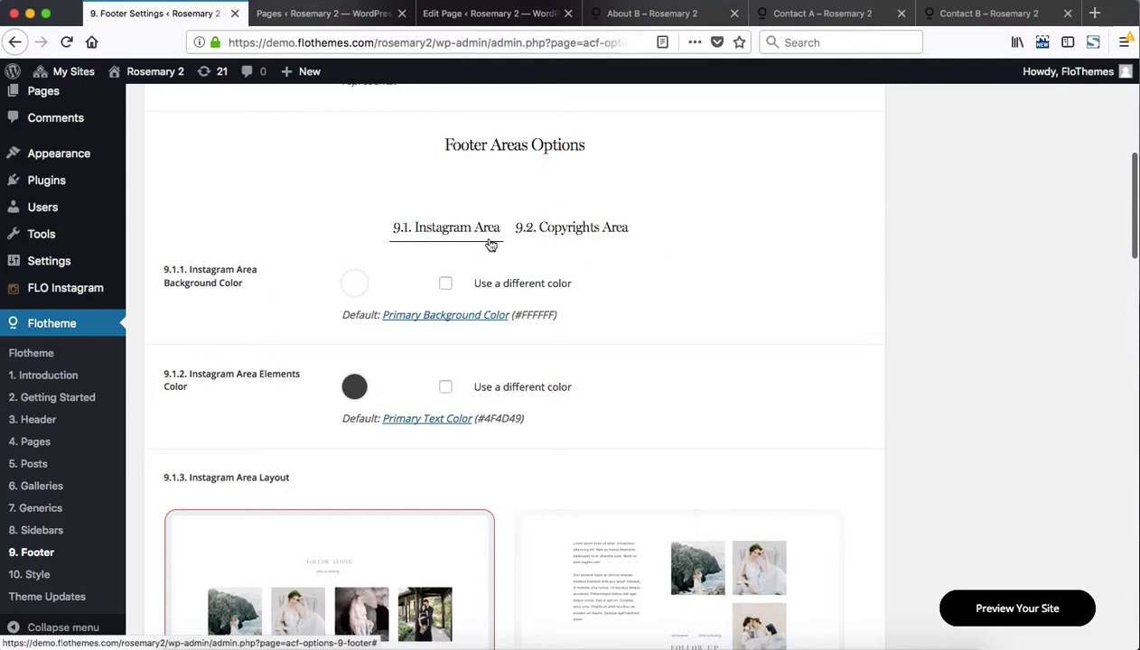
pyautogui.scroll(-14, 390, 432)
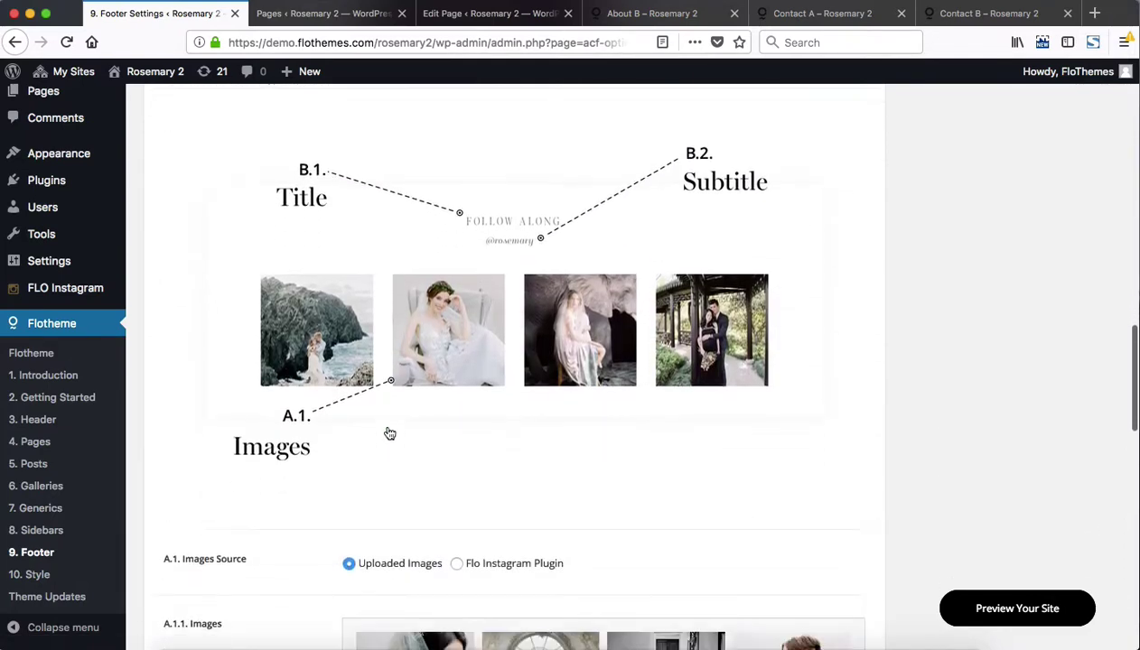
pyautogui.scroll(-8, 389, 434)
pyautogui.scroll(15, 389, 433)
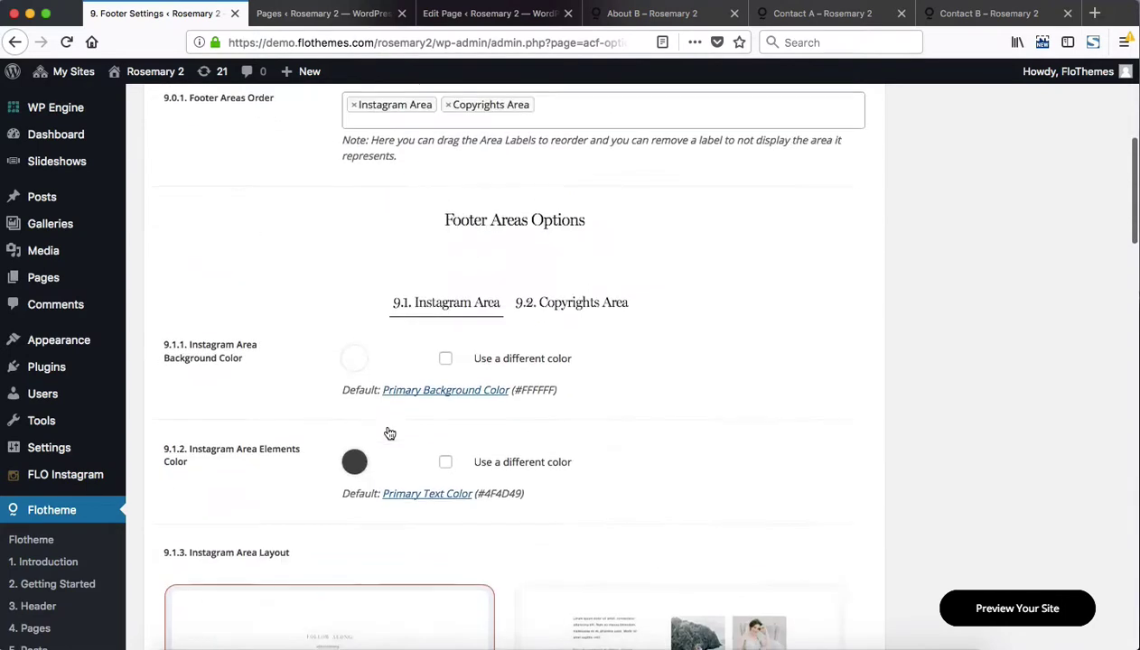
pyautogui.scroll(2, 390, 434)
pyautogui.scroll(-3, 390, 432)
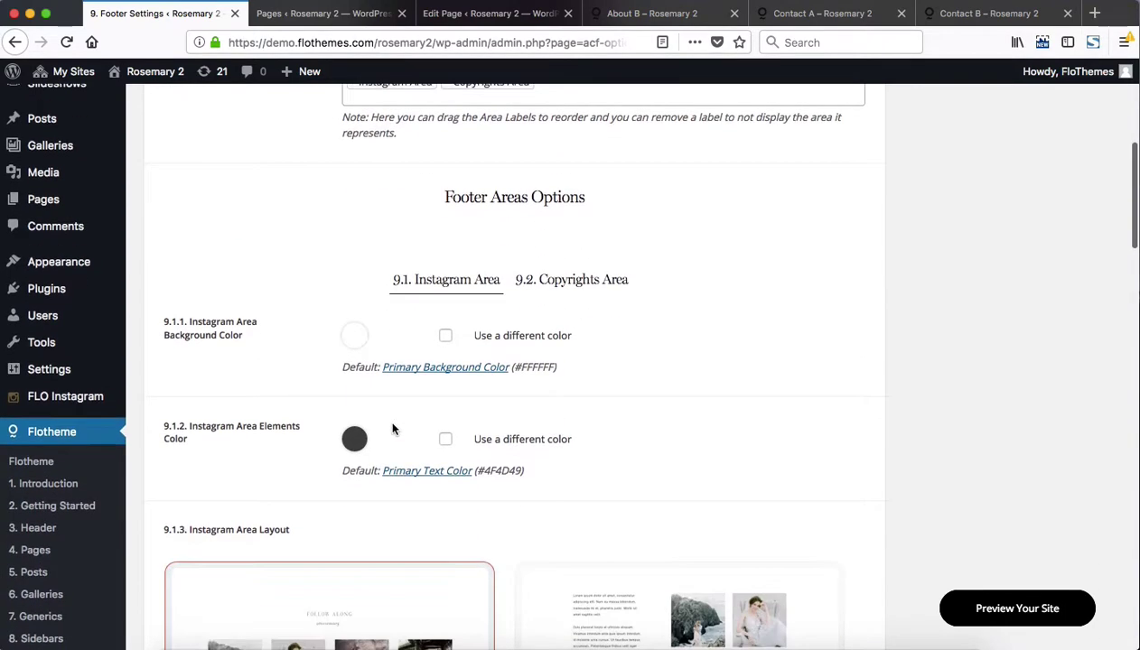
pyautogui.click(594, 288)
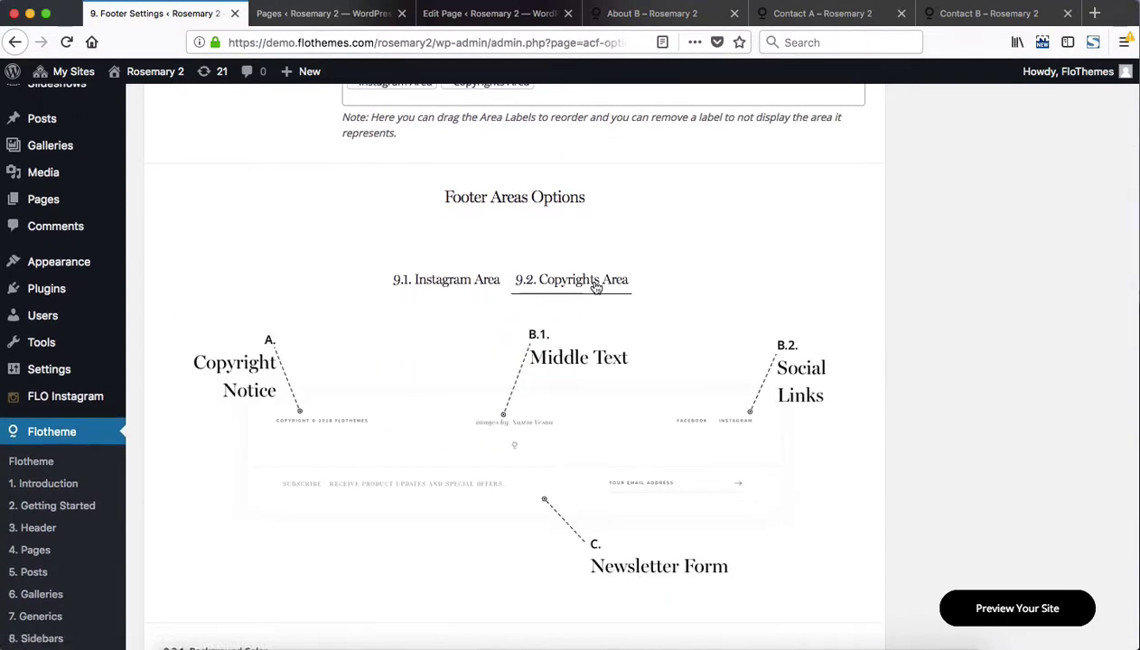
pyautogui.scroll(-3, 478, 407)
pyautogui.scroll(3, 474, 402)
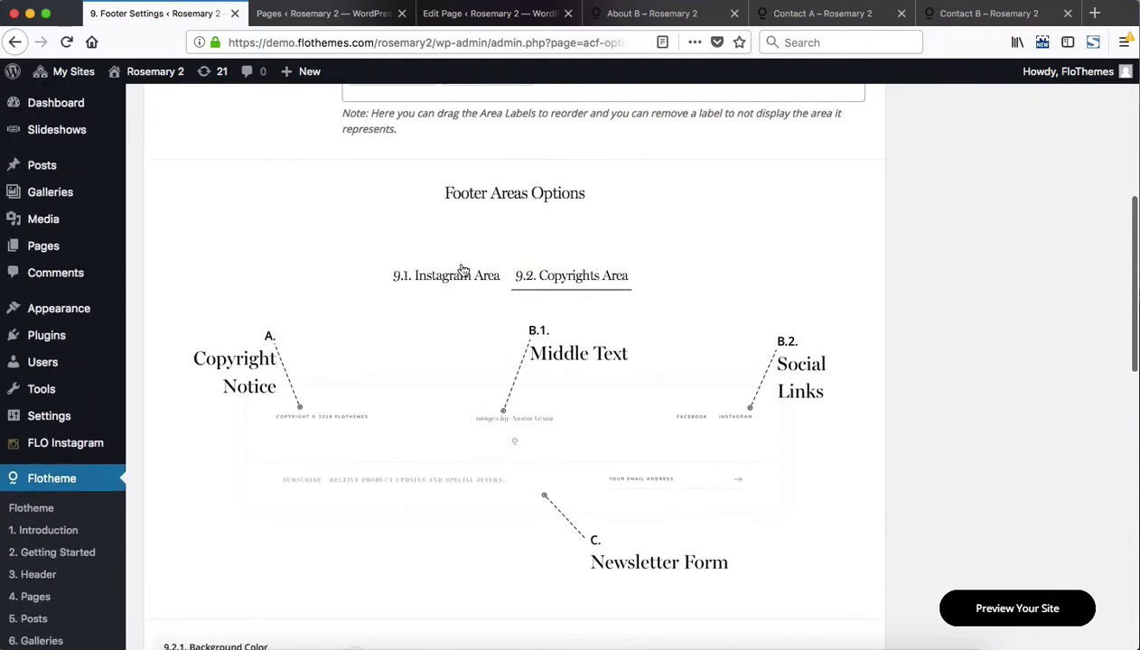
# - Return to the Instagram Area options and examine the Type A, Type B and Type C layouts and the labelled diagram
pyautogui.click(439, 285)
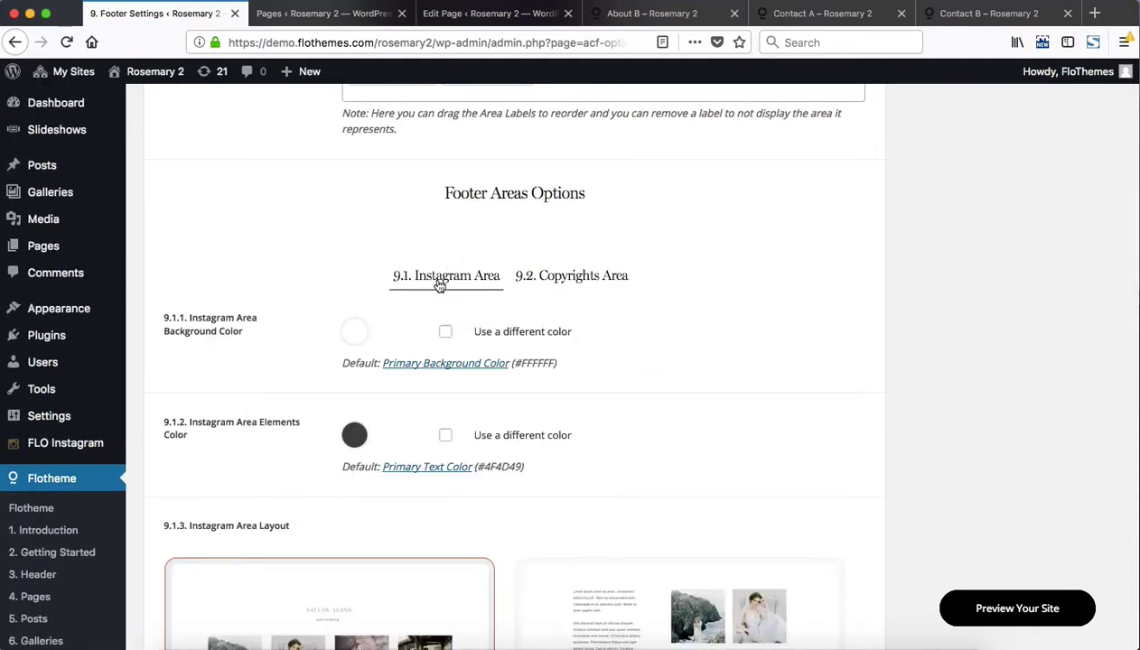
pyautogui.scroll(-3, 439, 285)
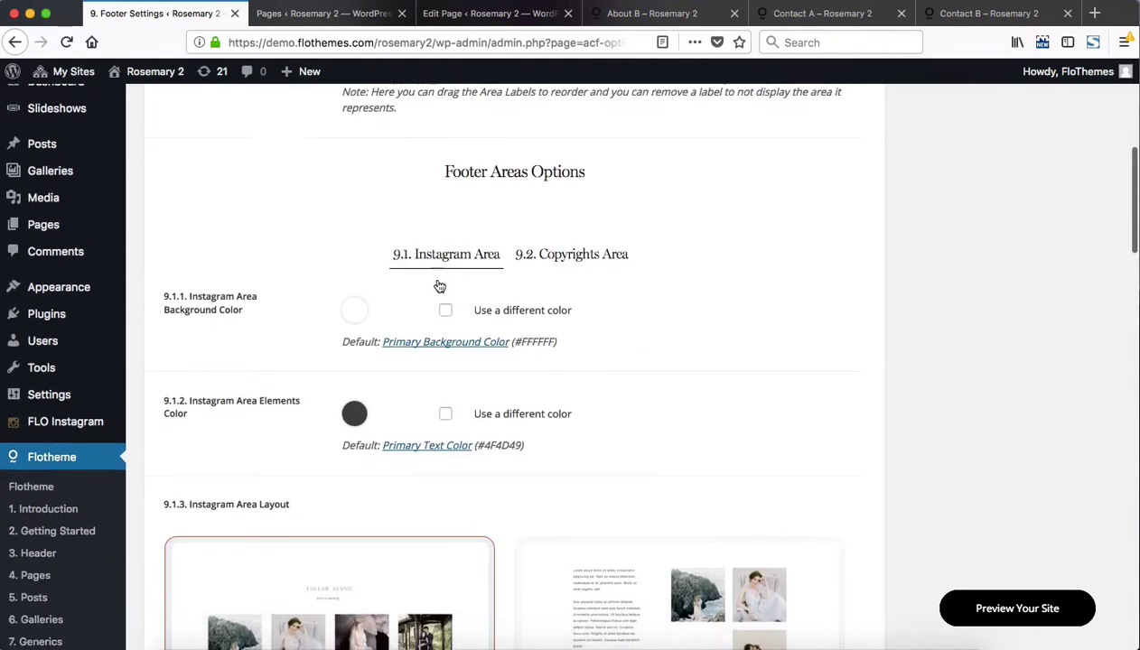
pyautogui.scroll(-6, 367, 350)
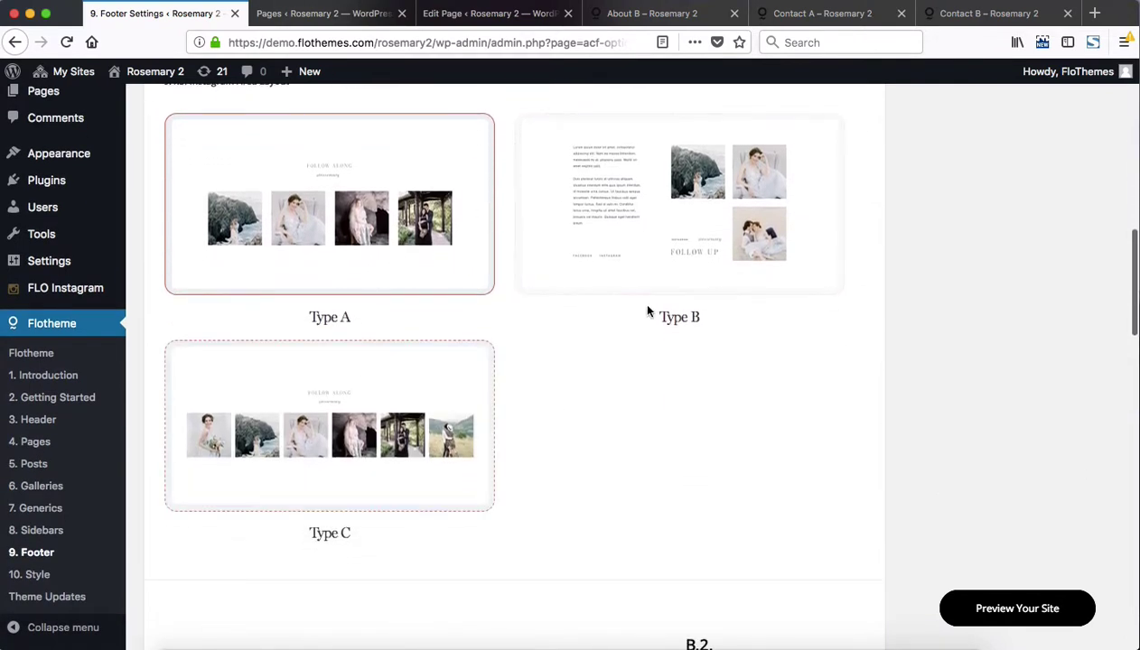
pyautogui.scroll(-3, 532, 308)
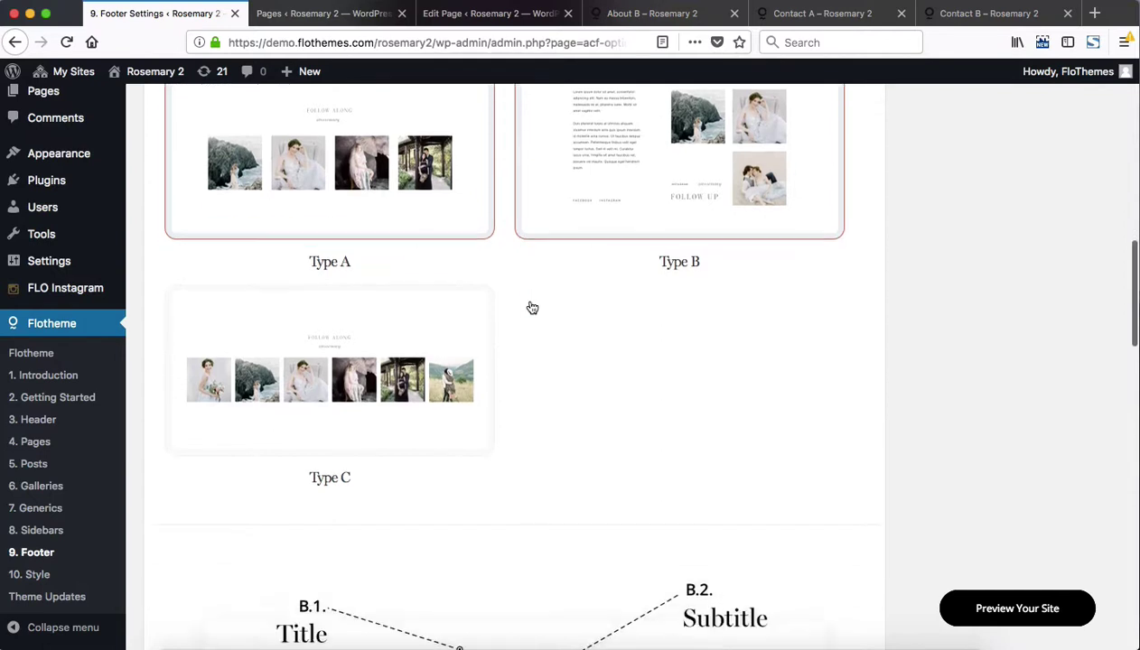
pyautogui.scroll(1, 531, 307)
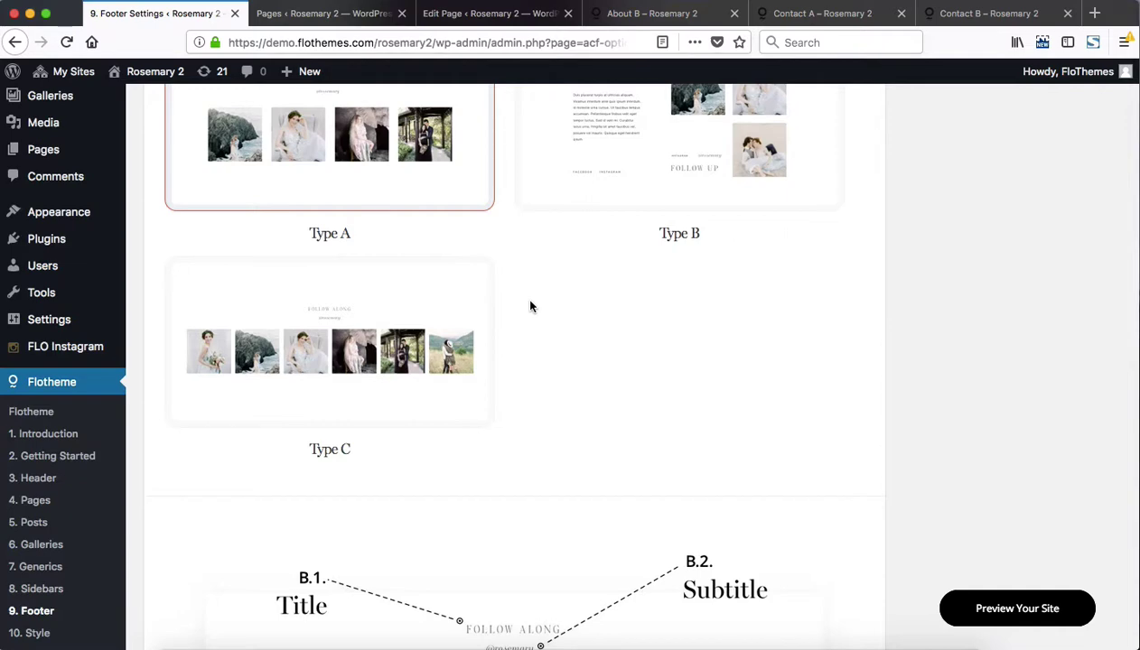
pyautogui.scroll(-15, 648, 348)
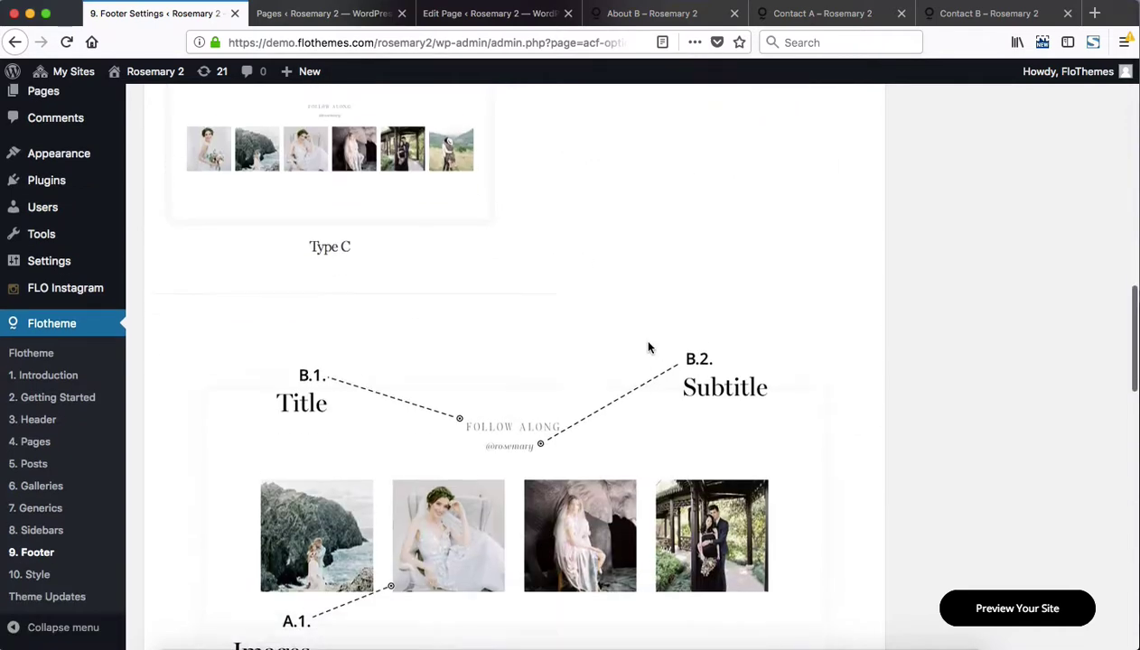
pyautogui.scroll(-1, 648, 348)
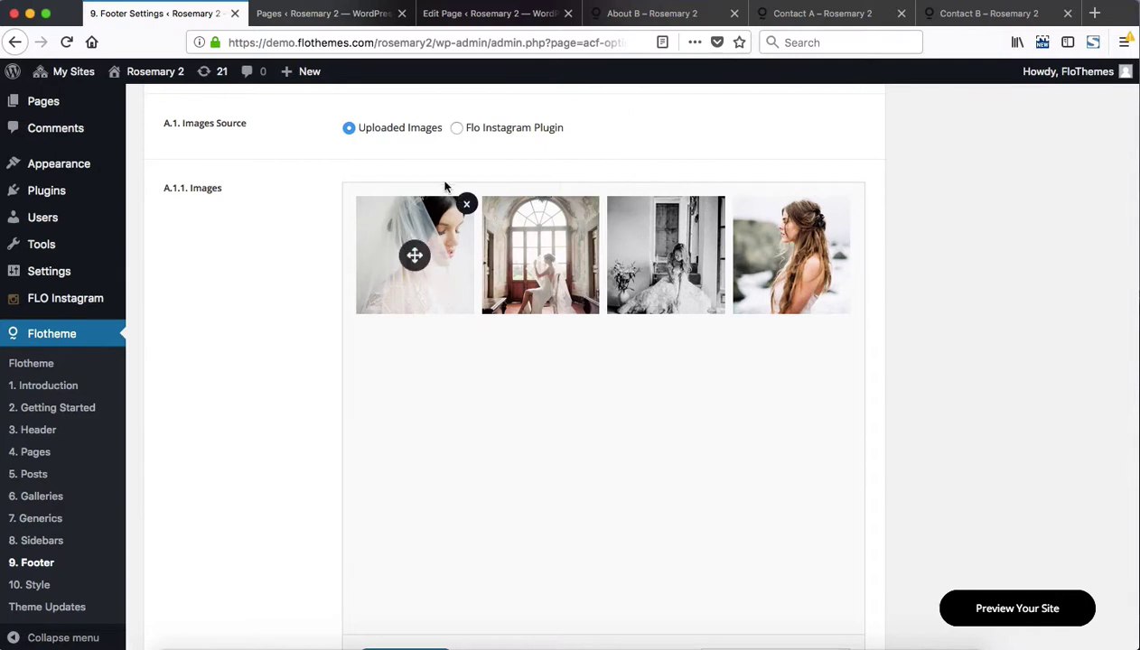
# - Preview the Flo Instagram Plugin images source, restore Uploaded Images, and review the mobile image count, title and subtitle settings
pyautogui.click(457, 128)
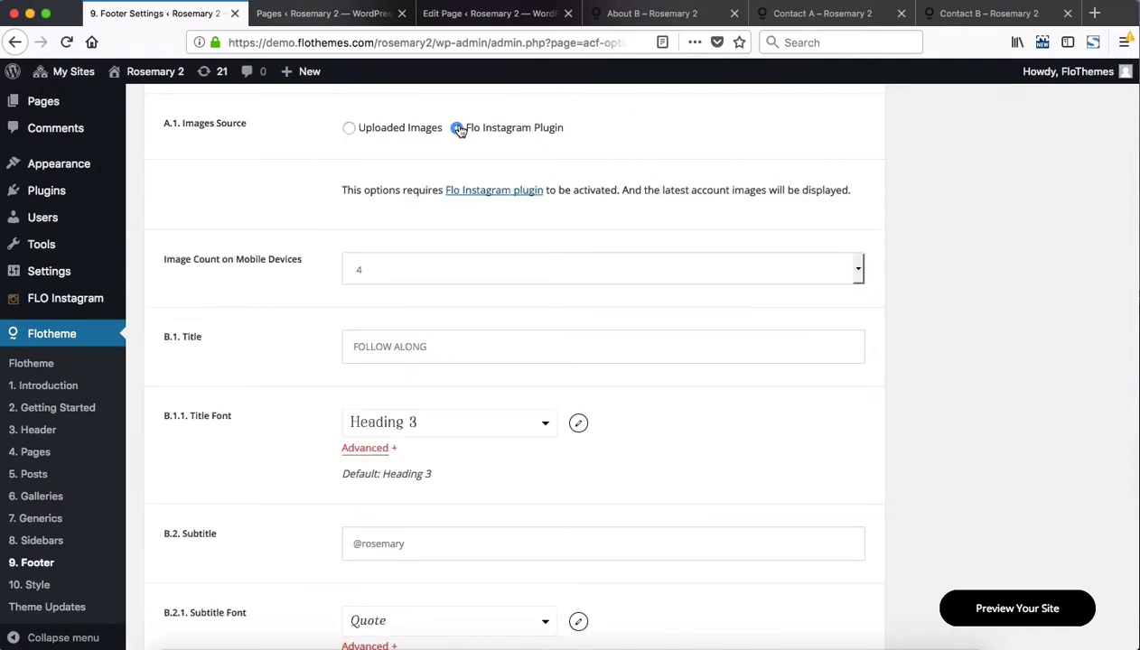
pyautogui.click(350, 128)
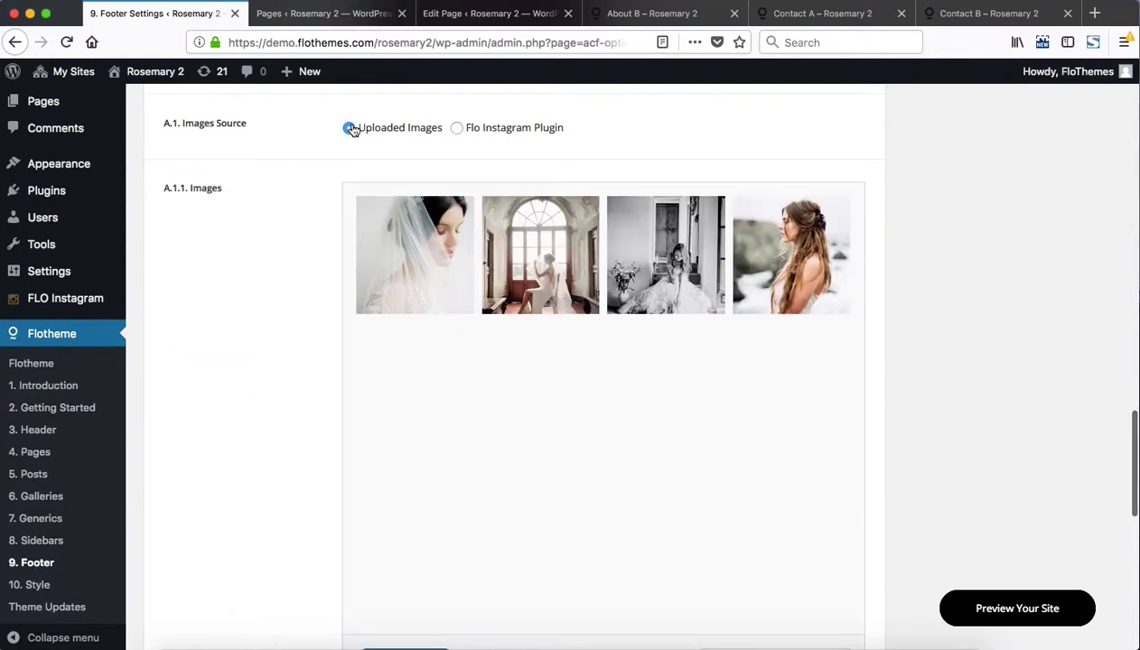
pyautogui.scroll(-5, 363, 307)
pyautogui.scroll(-5, 363, 307)
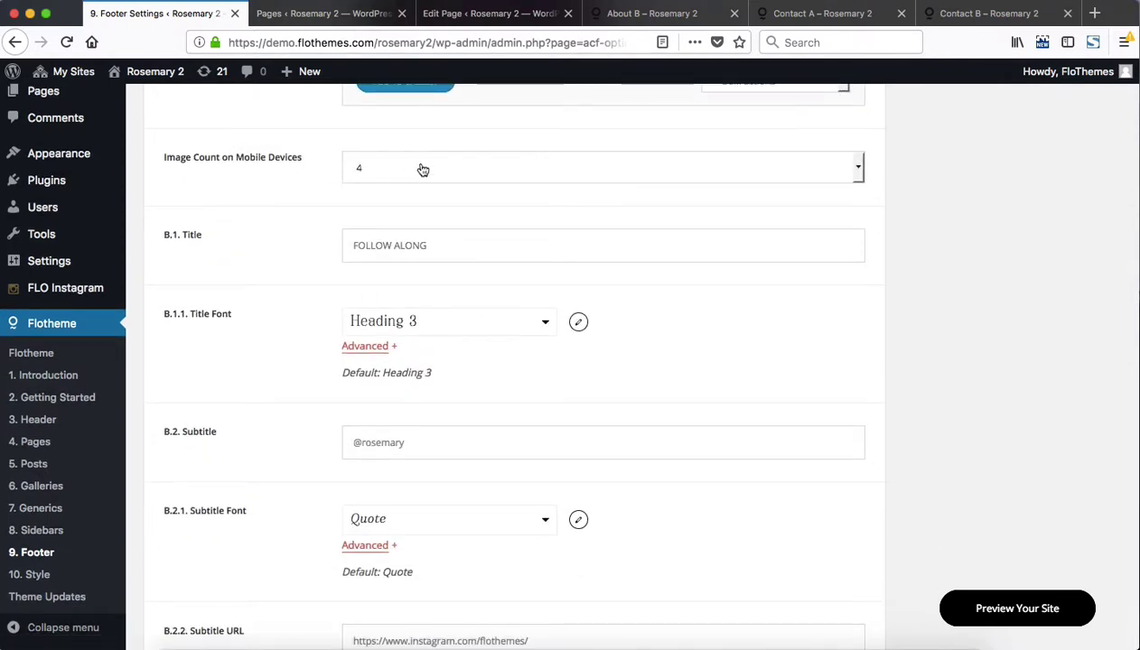
pyautogui.scroll(-2, 420, 169)
pyautogui.scroll(-1, 439, 184)
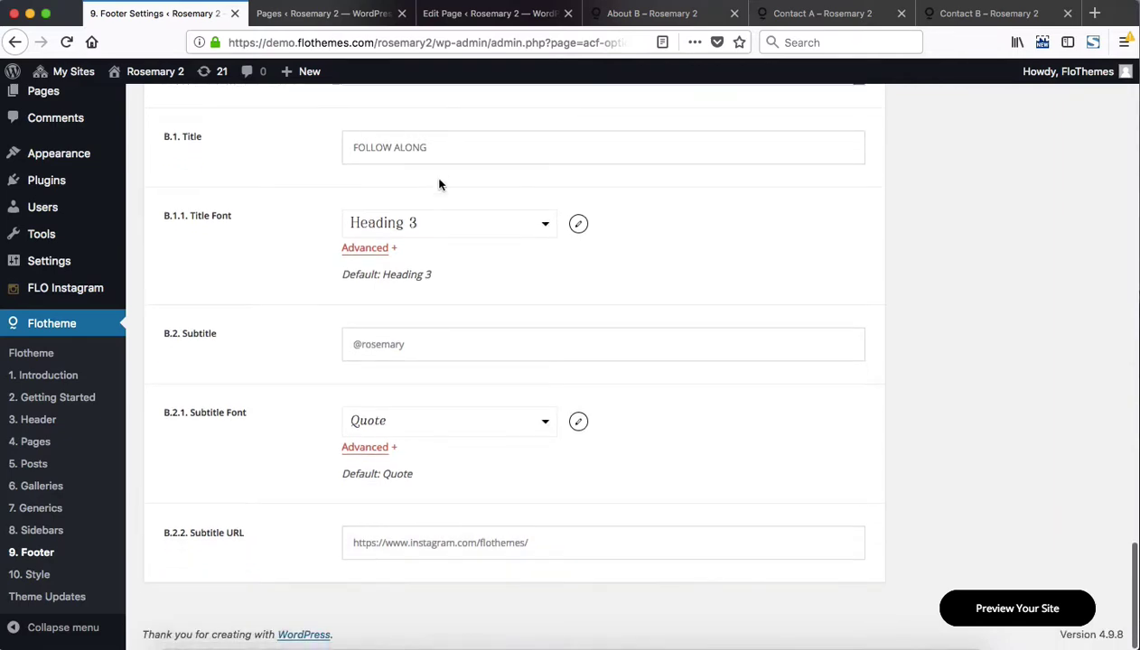
# - Switch the images source to Flo Instagram Plugin, check the remaining options, and set it back to Uploaded Images
pyautogui.scroll(15, 499, 349)
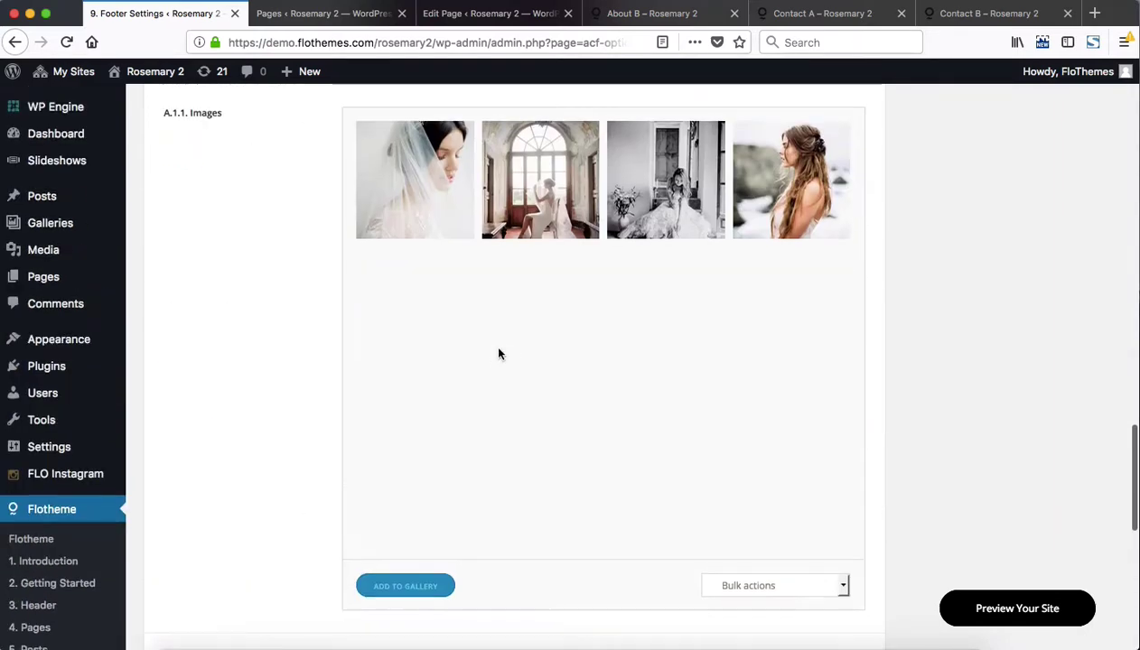
pyautogui.scroll(2, 499, 354)
pyautogui.click(456, 332)
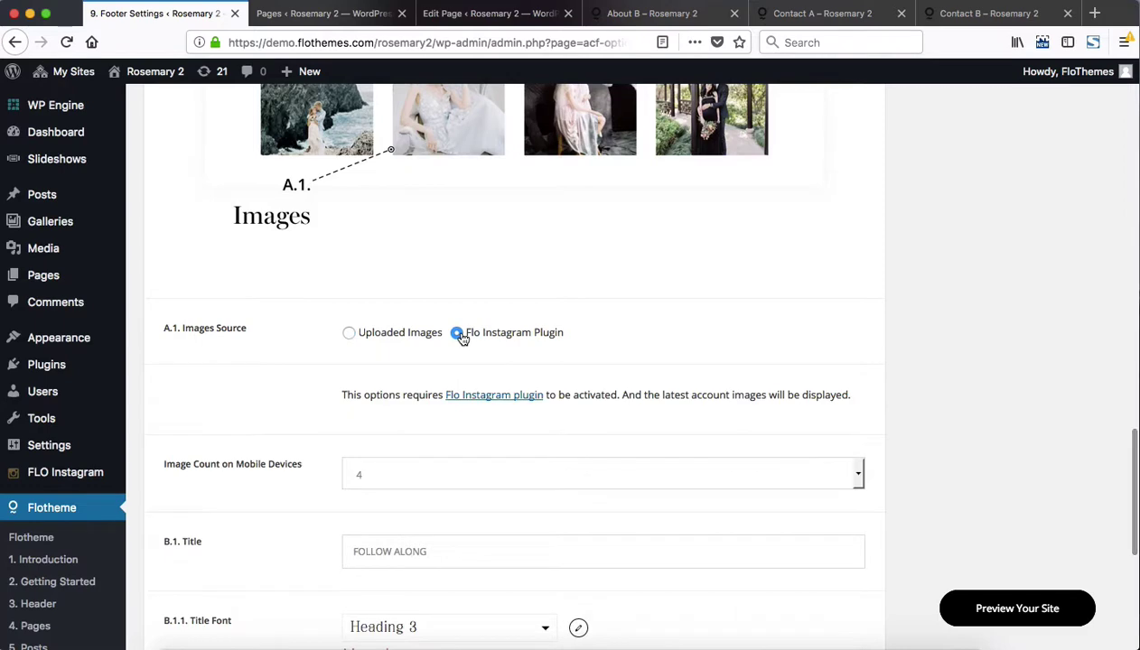
pyautogui.scroll(-5, 675, 350)
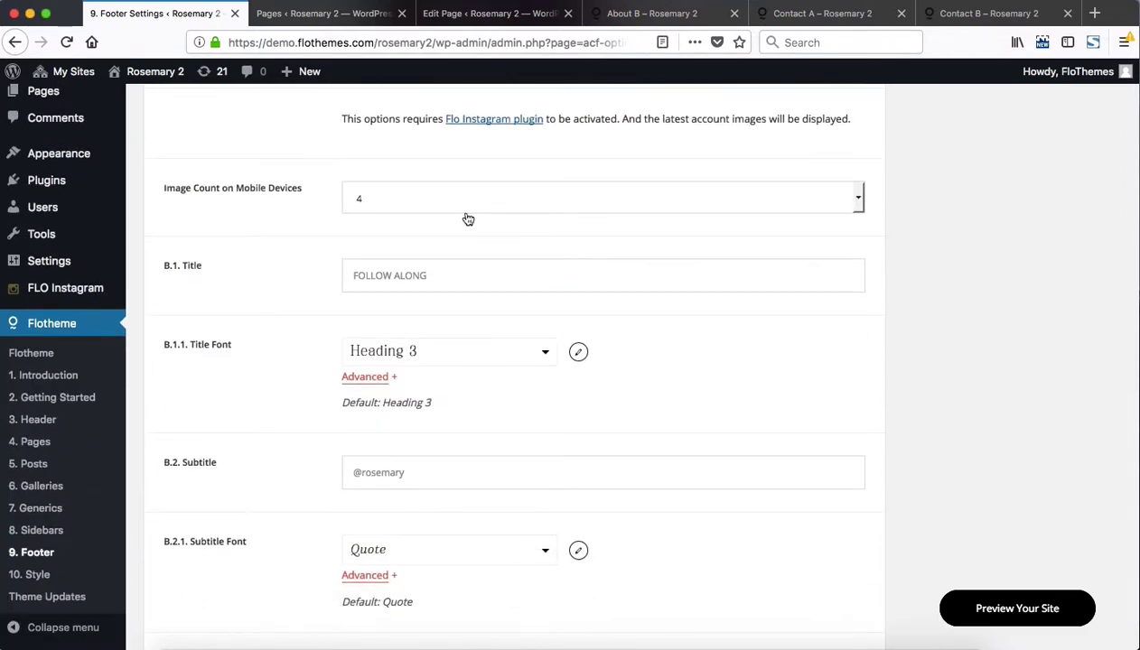
pyautogui.scroll(-3, 468, 220)
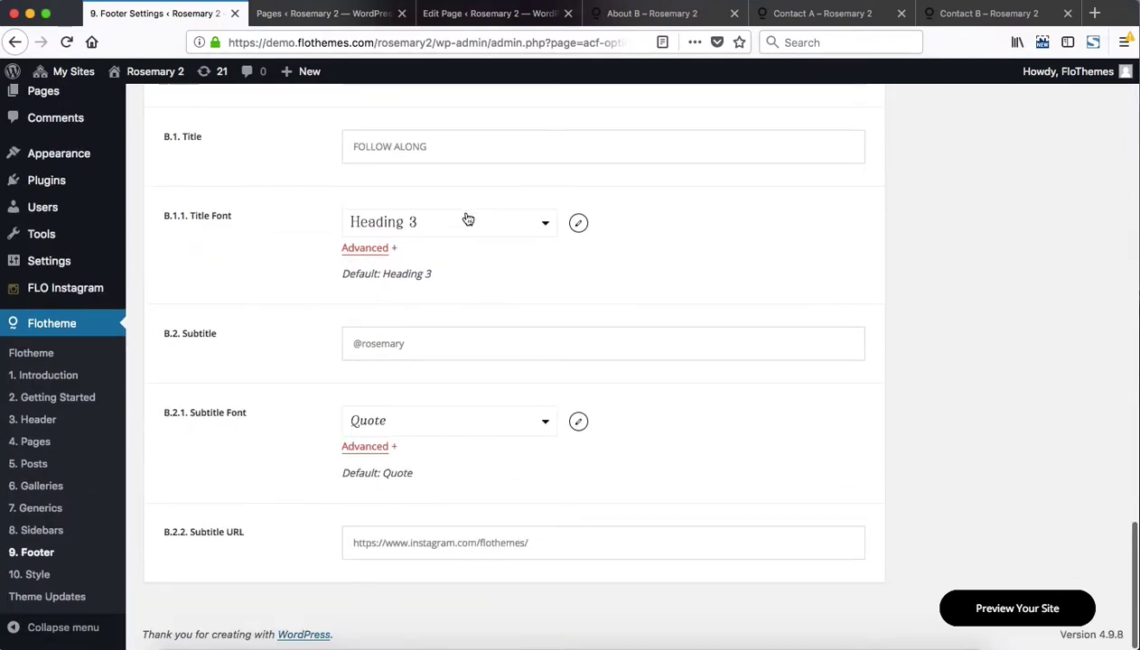
pyautogui.scroll(6, 465, 217)
pyautogui.click(349, 230)
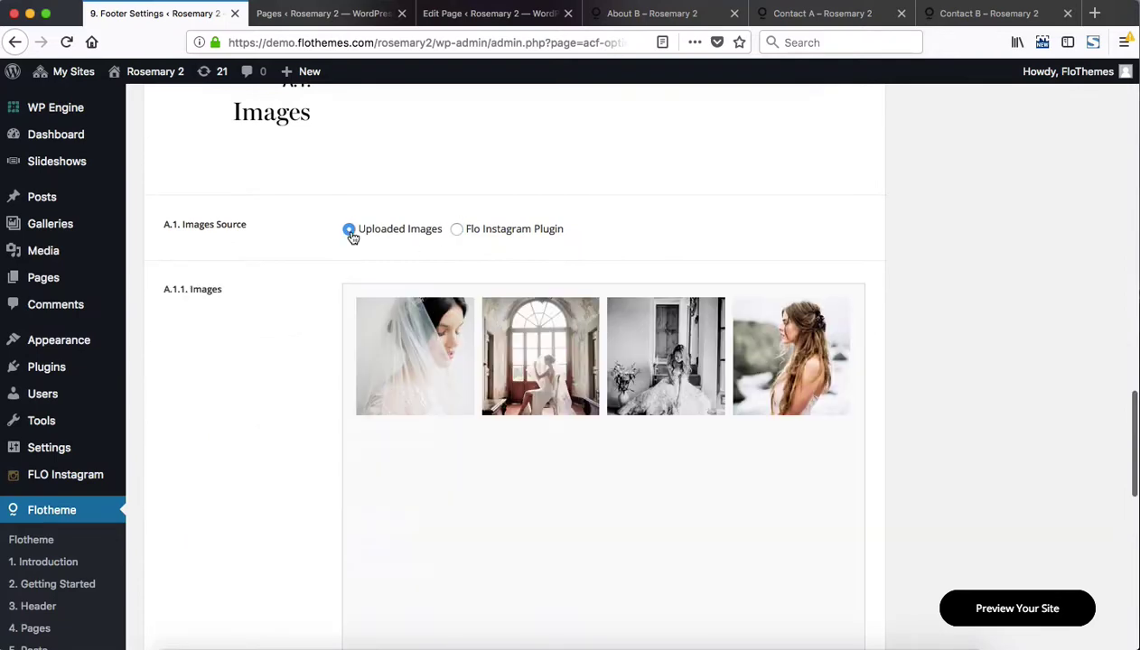
# - Open the Copyrights Area options in the footer settings and examine the labelled diagram and the background and elements color settings
pyautogui.scroll(10, 413, 399)
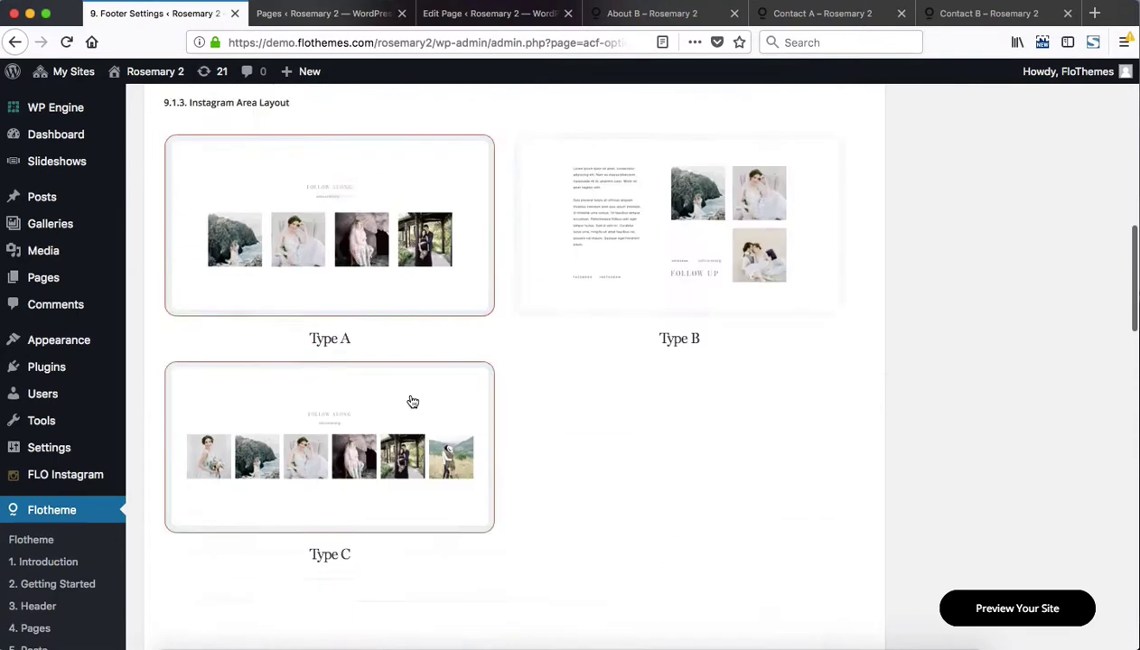
pyautogui.scroll(10, 413, 402)
pyautogui.click(603, 304)
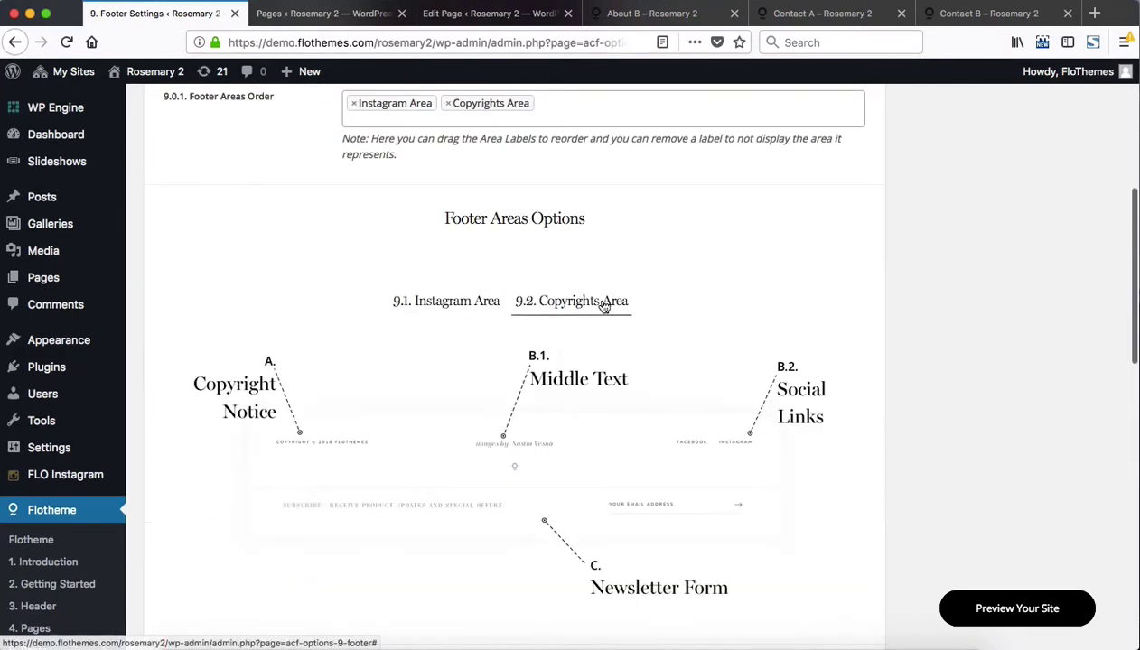
pyautogui.scroll(-4, 732, 292)
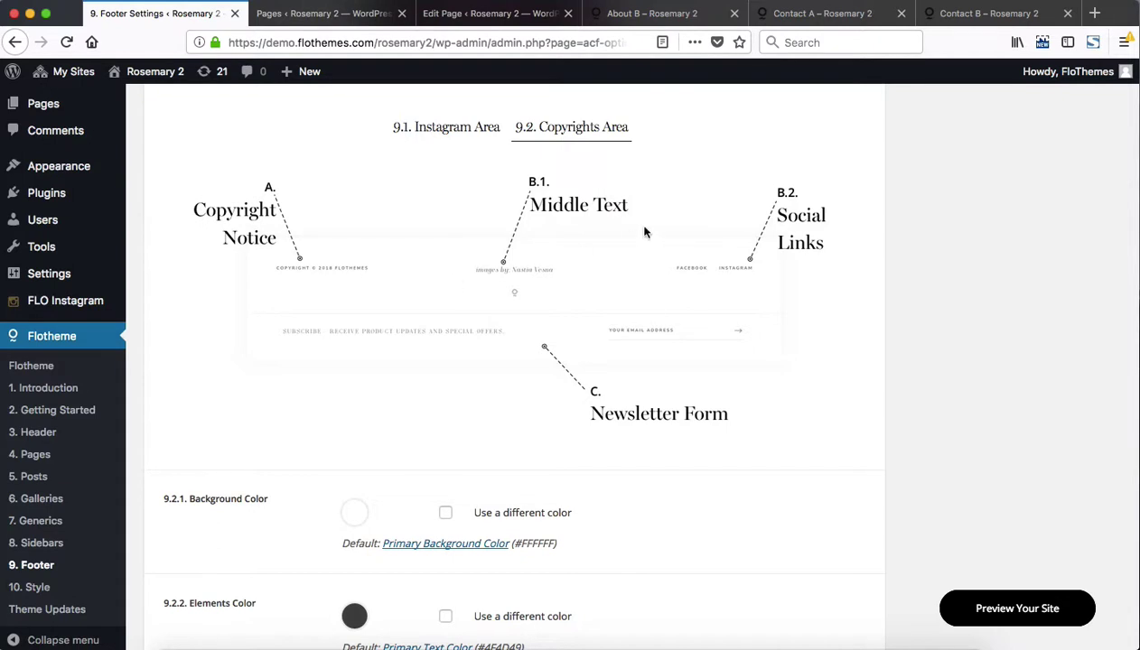
pyautogui.scroll(-3, 750, 244)
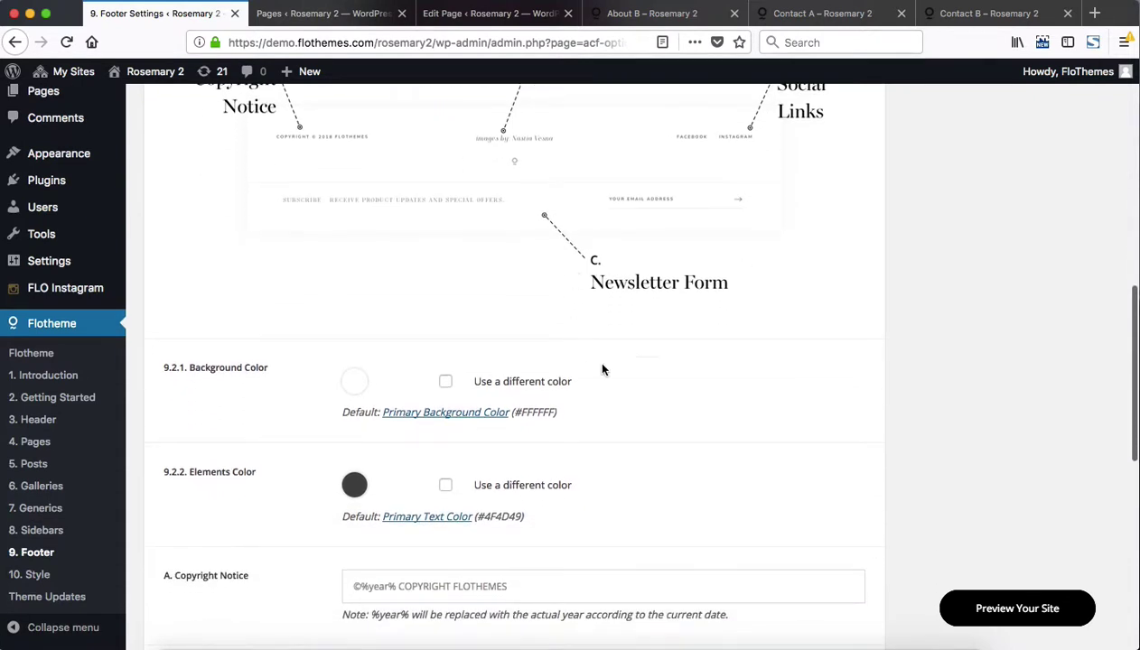
# - Check the footer on the live Contact B page, then review the copyright notice, middle text and social links options in Footer Settings
pyautogui.click(985, 13)
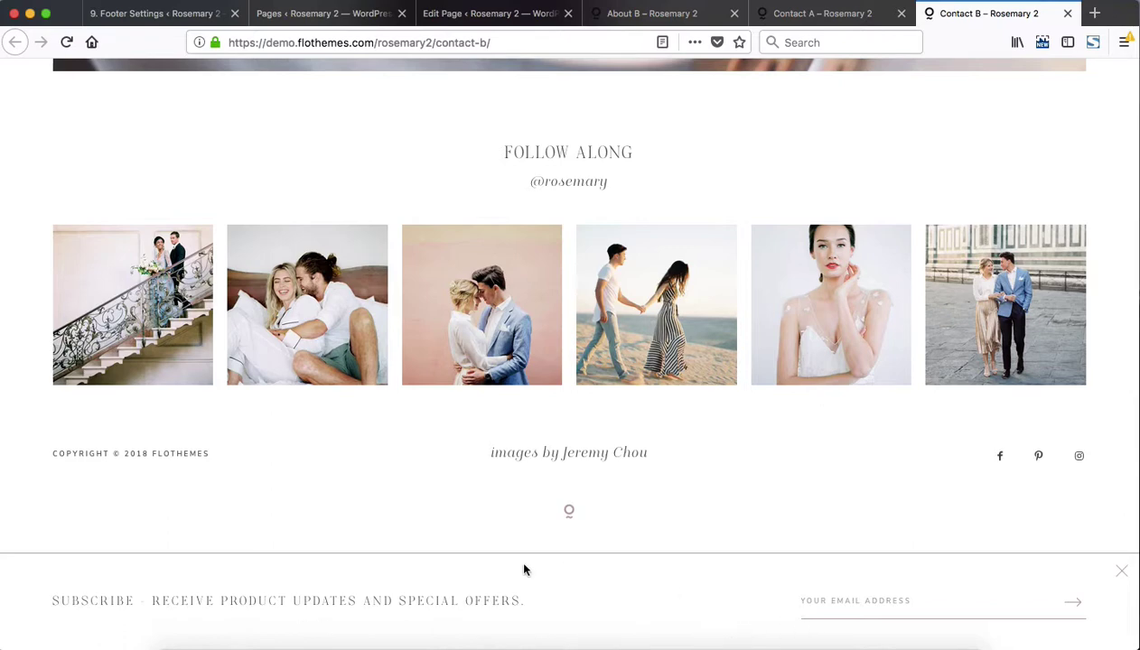
pyautogui.press('super+1')
pyautogui.scroll(-3, 524, 403)
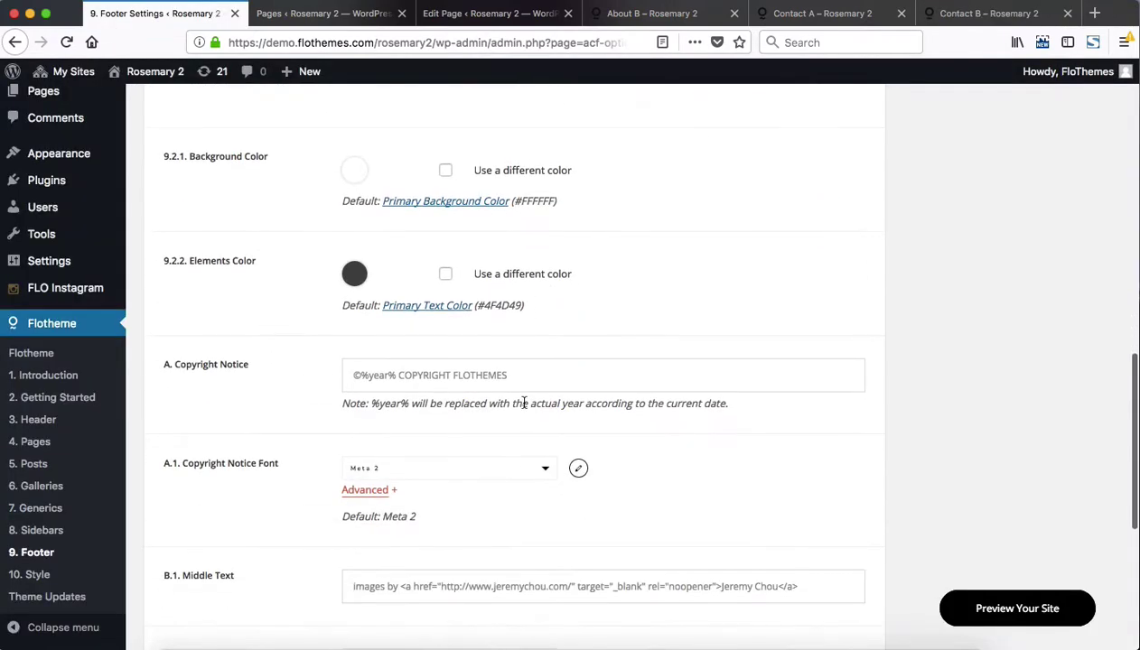
pyautogui.scroll(-5, 524, 403)
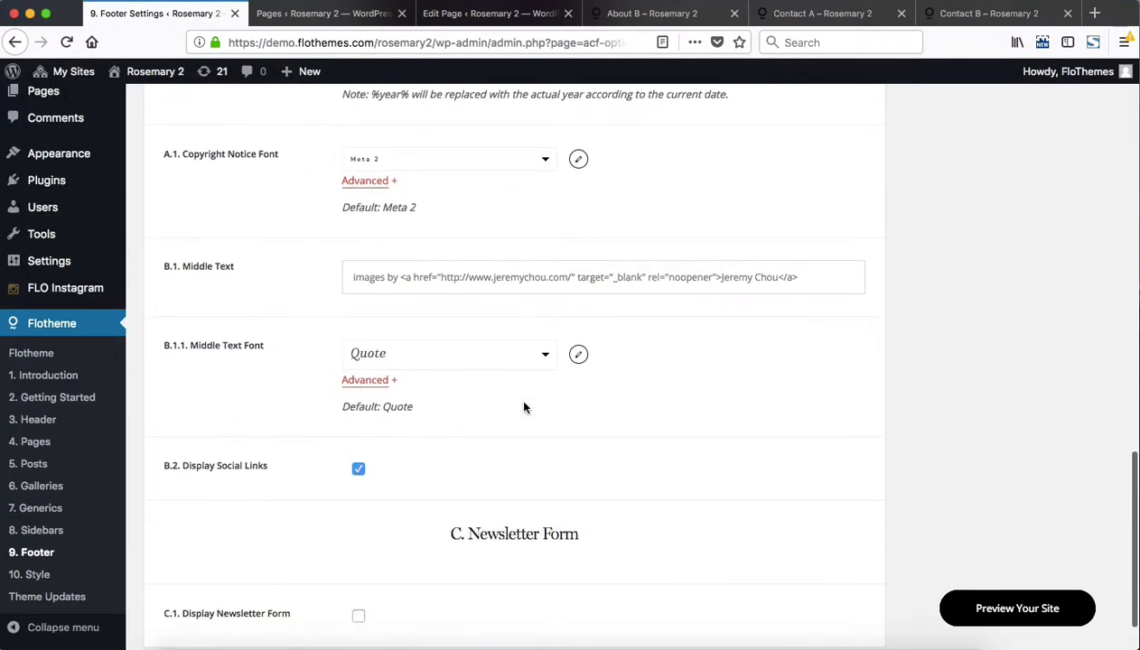
pyautogui.scroll(-2, 524, 407)
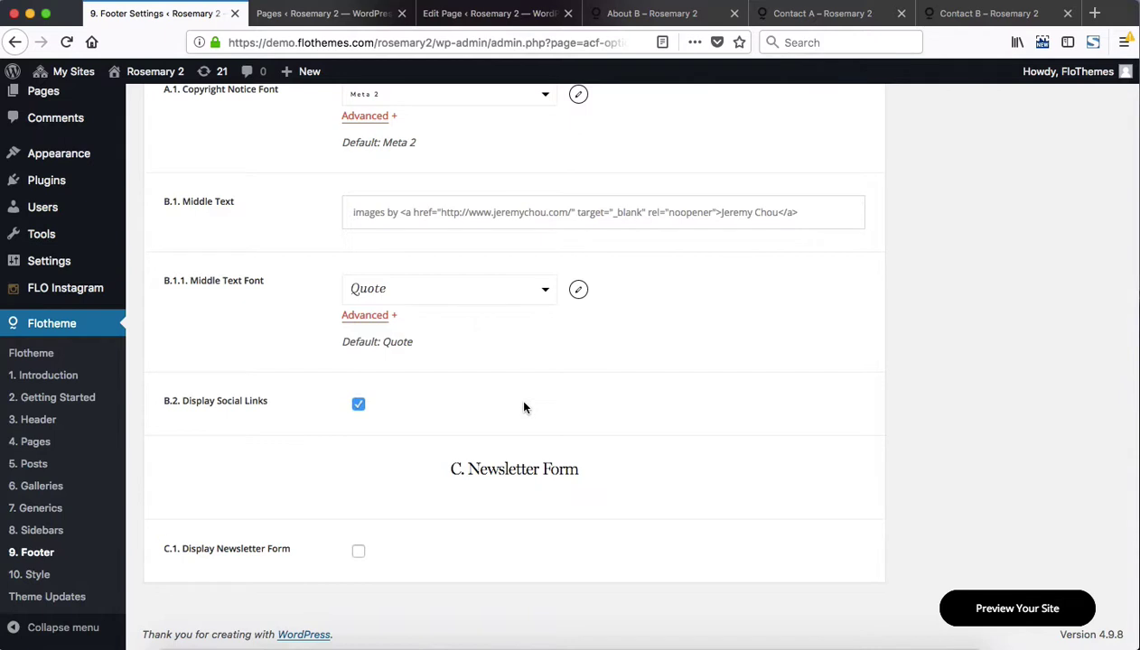
# - Enable Display Newsletter Form, review its sticky, text, Mailchimp code, placeholder, font and color options, and disable it again
pyautogui.click(359, 551)
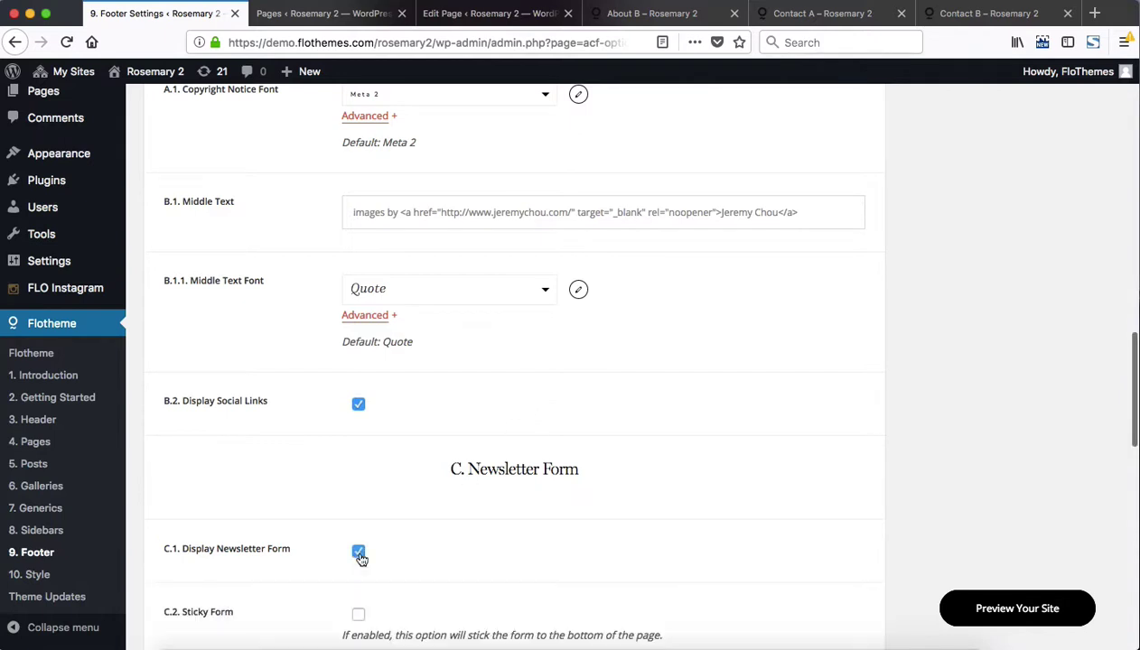
pyautogui.scroll(-4, 432, 473)
pyautogui.scroll(-2, 432, 473)
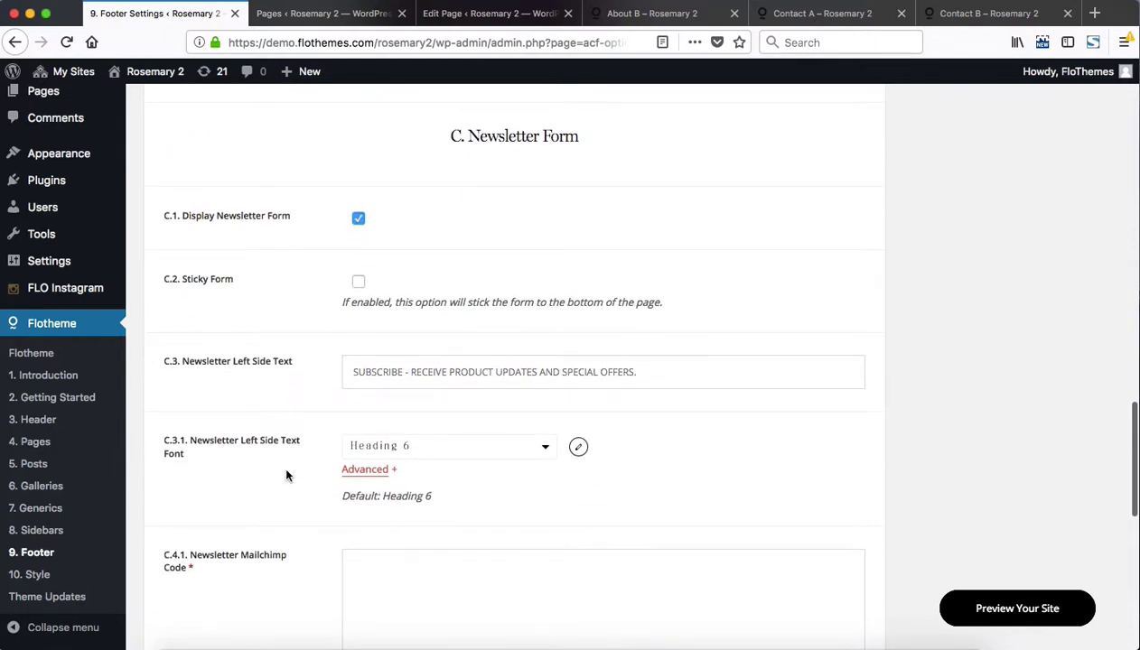
pyautogui.scroll(-5, 440, 536)
pyautogui.scroll(-3, 440, 538)
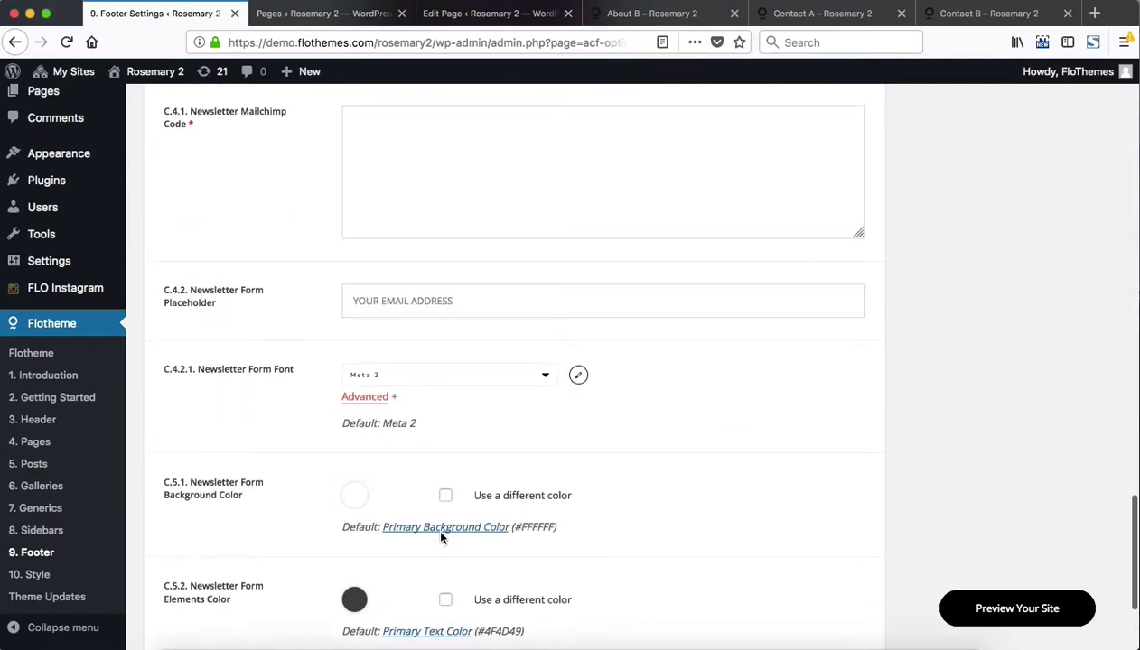
pyautogui.scroll(2, 440, 538)
pyautogui.click(477, 299)
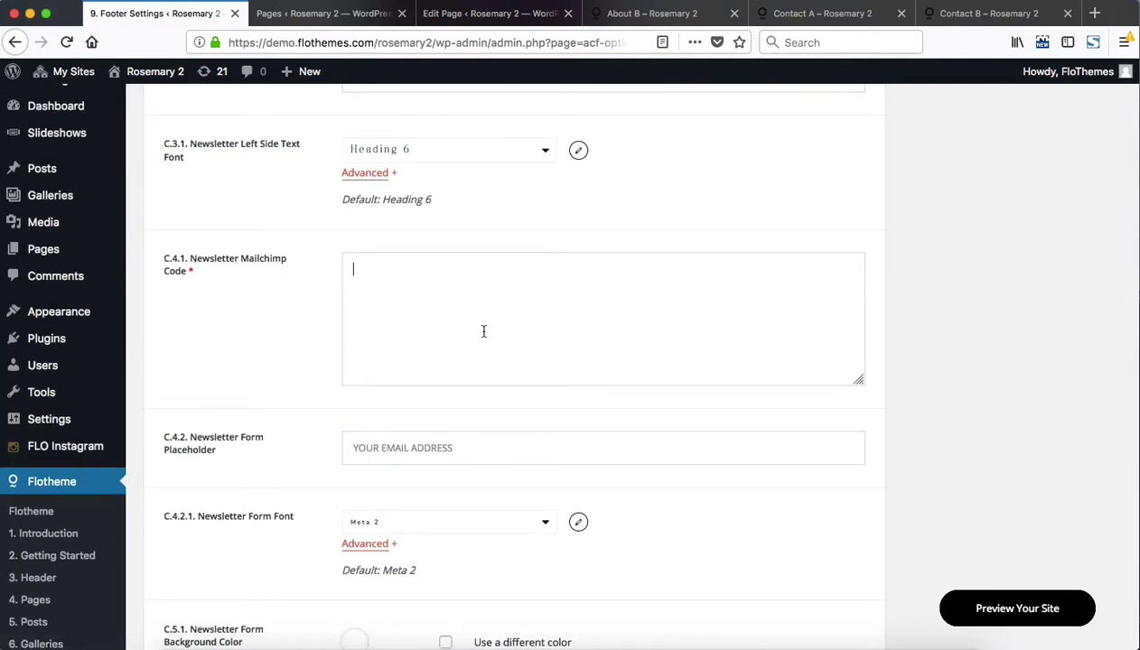
pyautogui.scroll(-7, 483, 333)
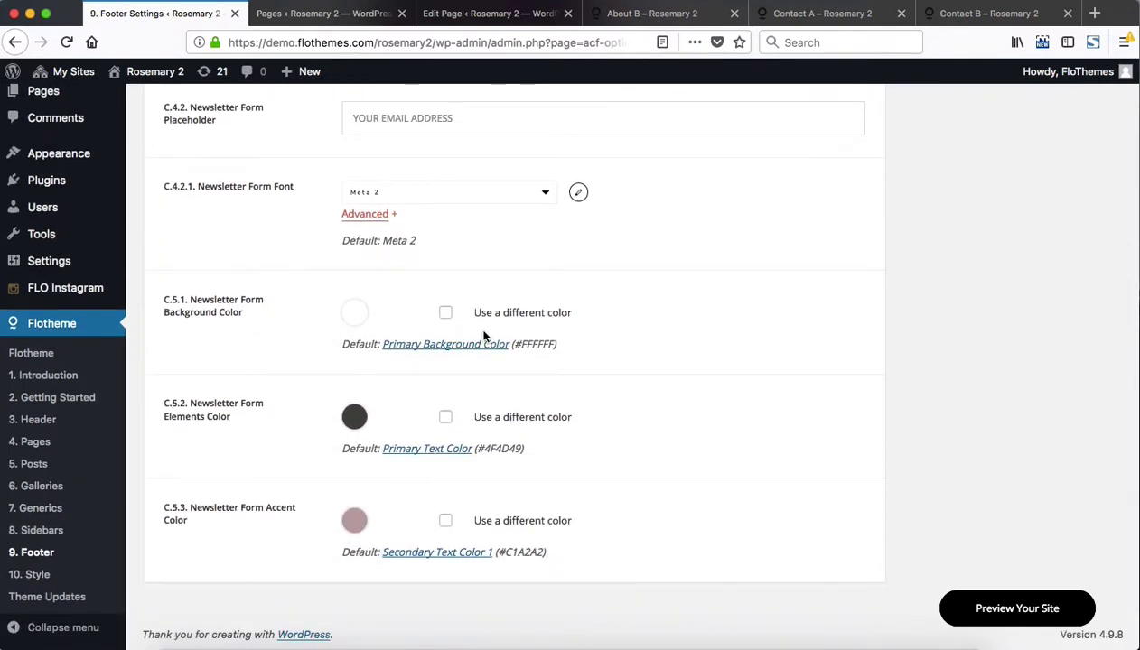
pyautogui.scroll(15, 483, 336)
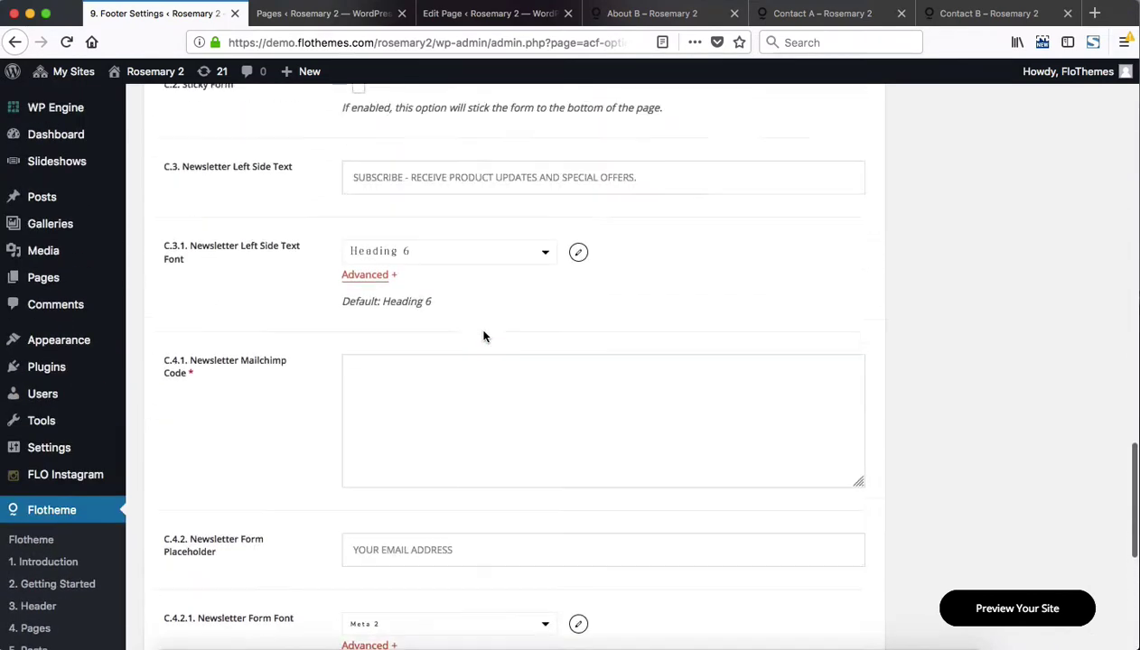
pyautogui.click(359, 336)
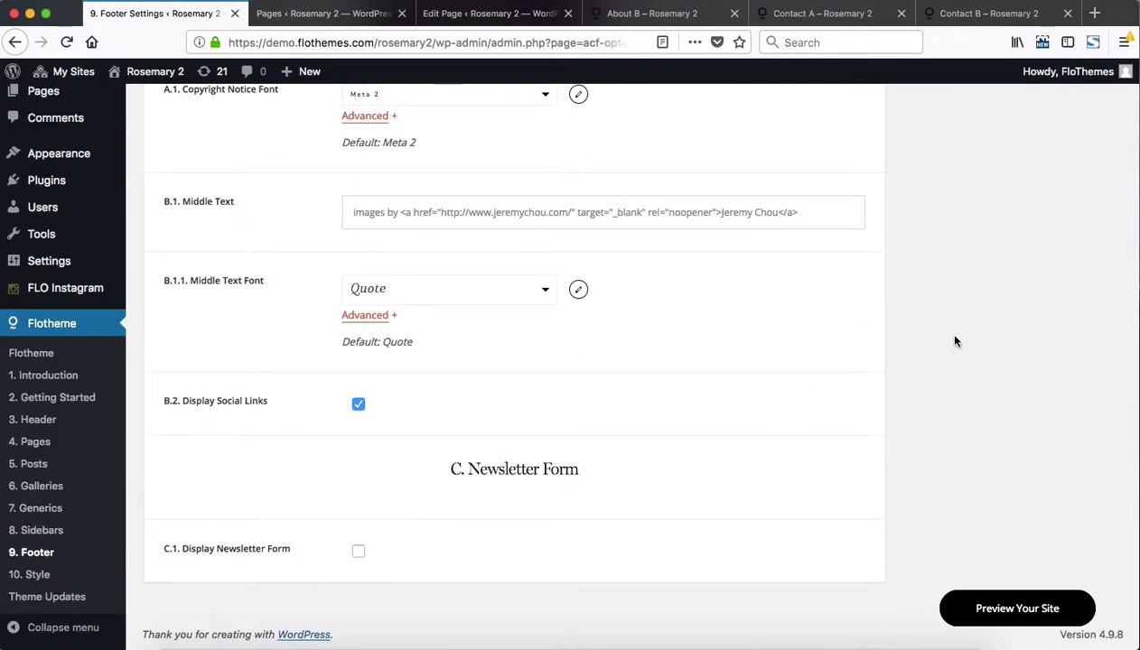
# - Switch to the live Contact B page and examine how the sticky newsletter form behaves between the page's header and footer
pyautogui.hotkey('ctrl', 'shift', 'Tab')
pyautogui.scroll(20, 1001, 305)
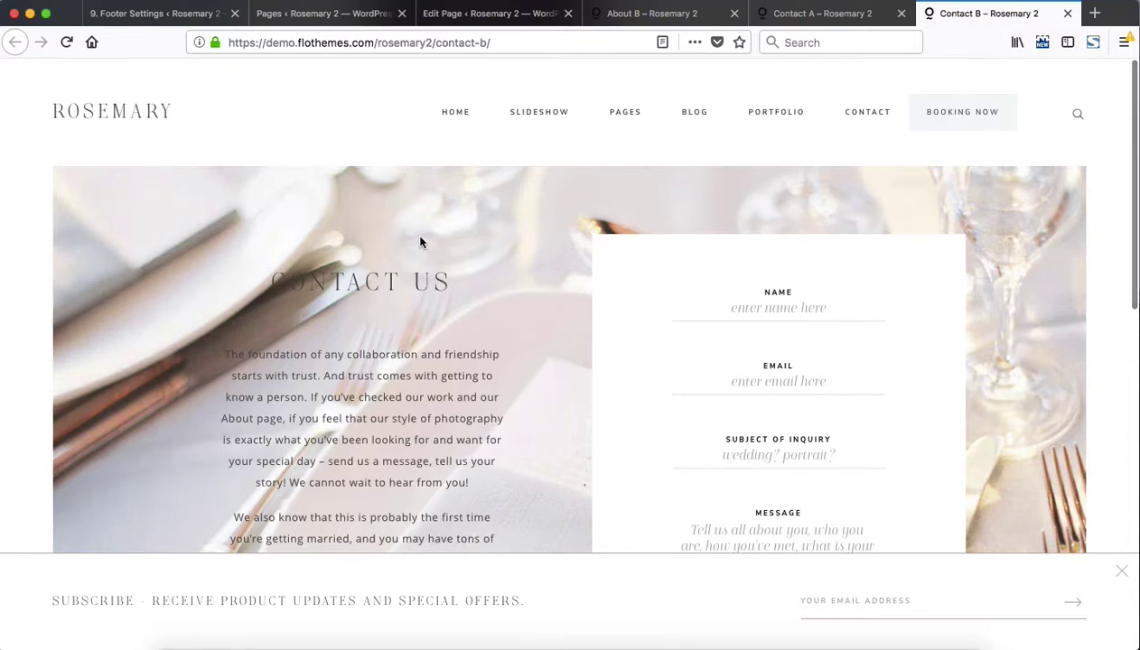
pyautogui.scroll(-5, 438, 307)
pyautogui.scroll(-8, 441, 304)
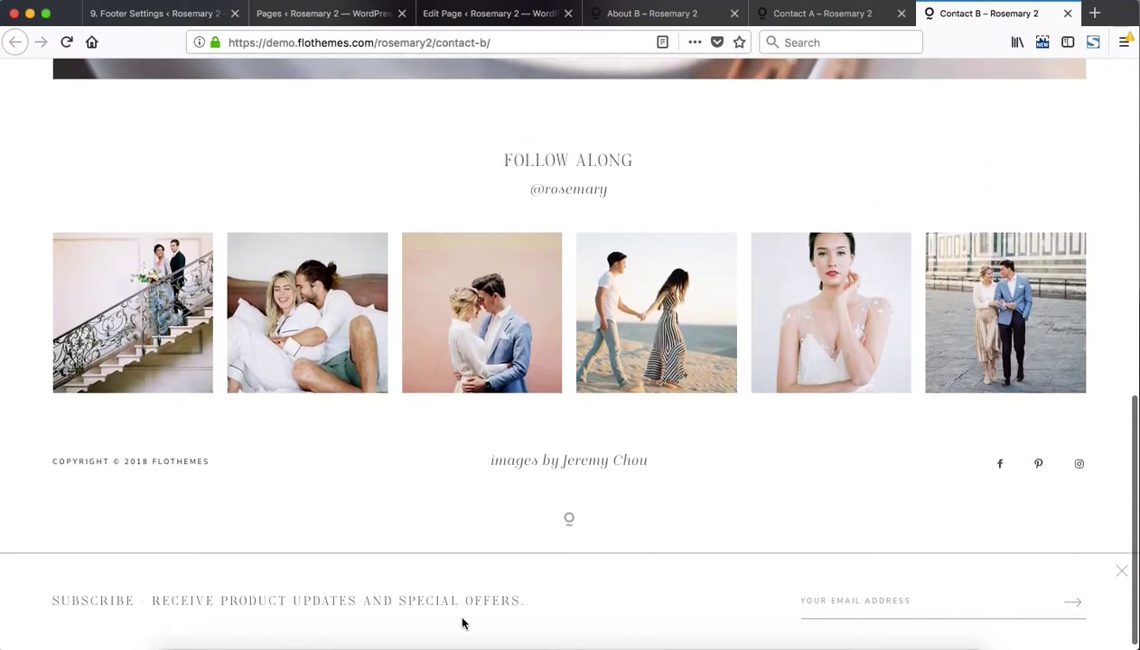
pyautogui.scroll(8, 461, 621)
pyautogui.scroll(-10, 461, 620)
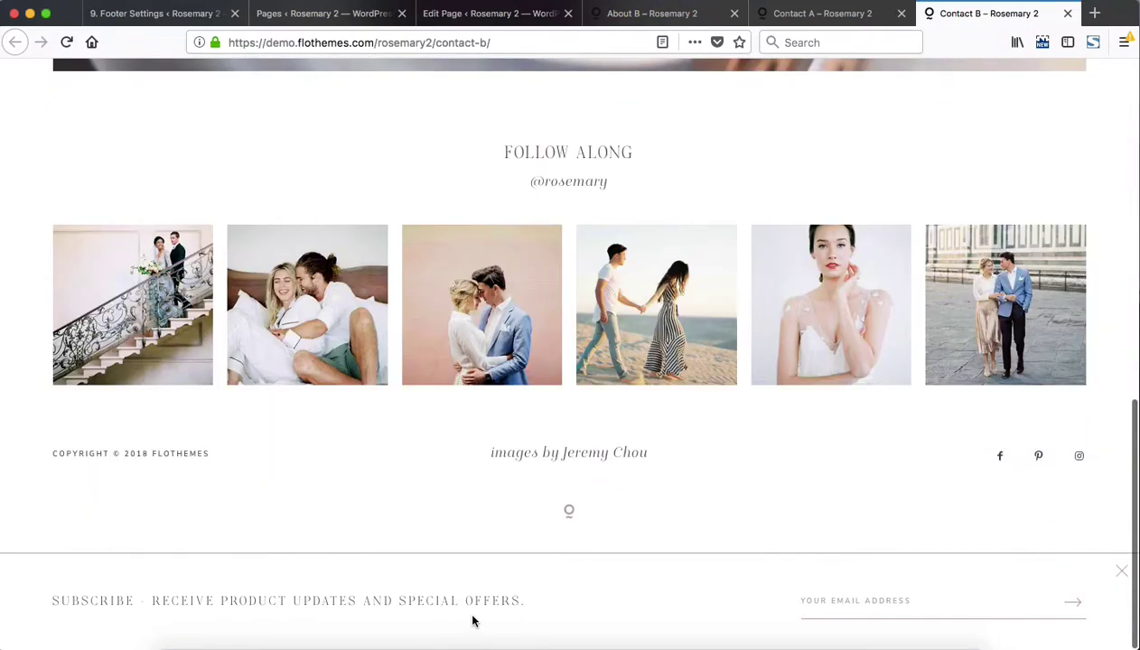
pyautogui.scroll(12, 472, 620)
pyautogui.scroll(-12, 472, 620)
pyautogui.scroll(3, 472, 621)
pyautogui.scroll(-3, 471, 621)
pyautogui.scroll(12, 471, 620)
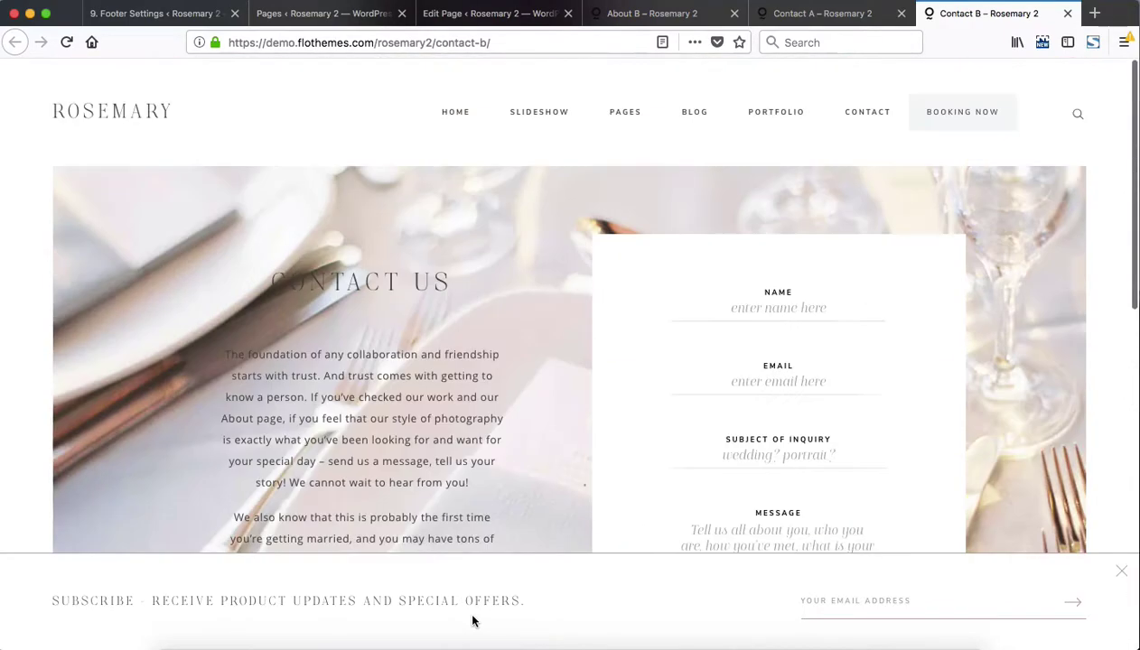
pyautogui.scroll(-12, 471, 620)
pyautogui.scroll(3, 471, 621)
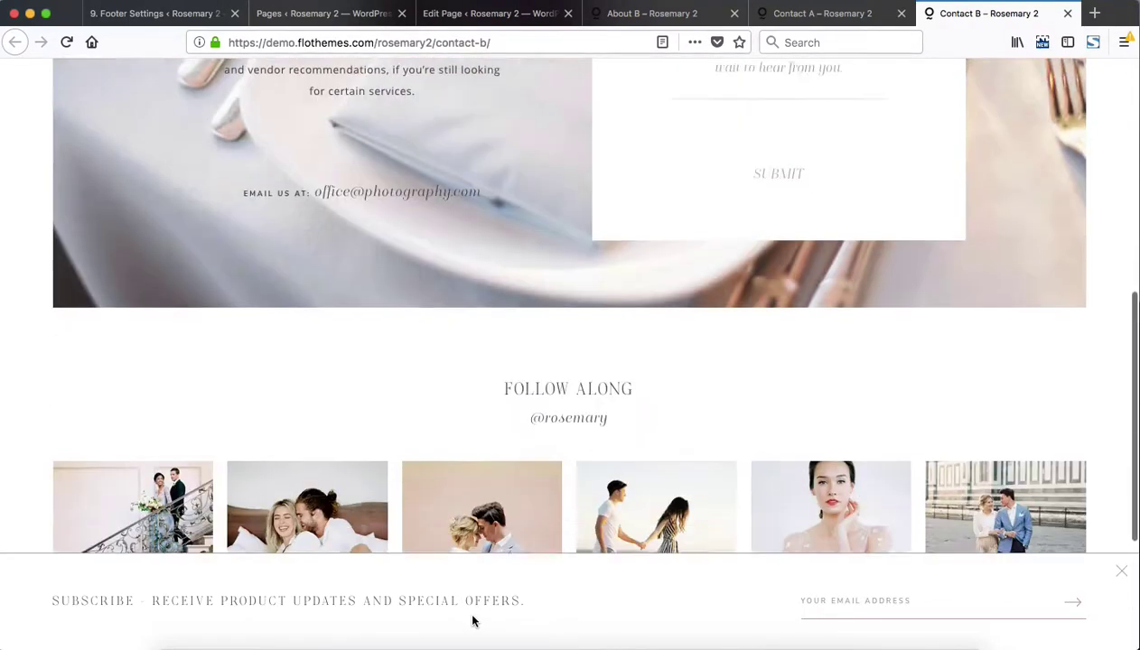
pyautogui.scroll(-3, 471, 621)
pyautogui.scroll(10, 472, 621)
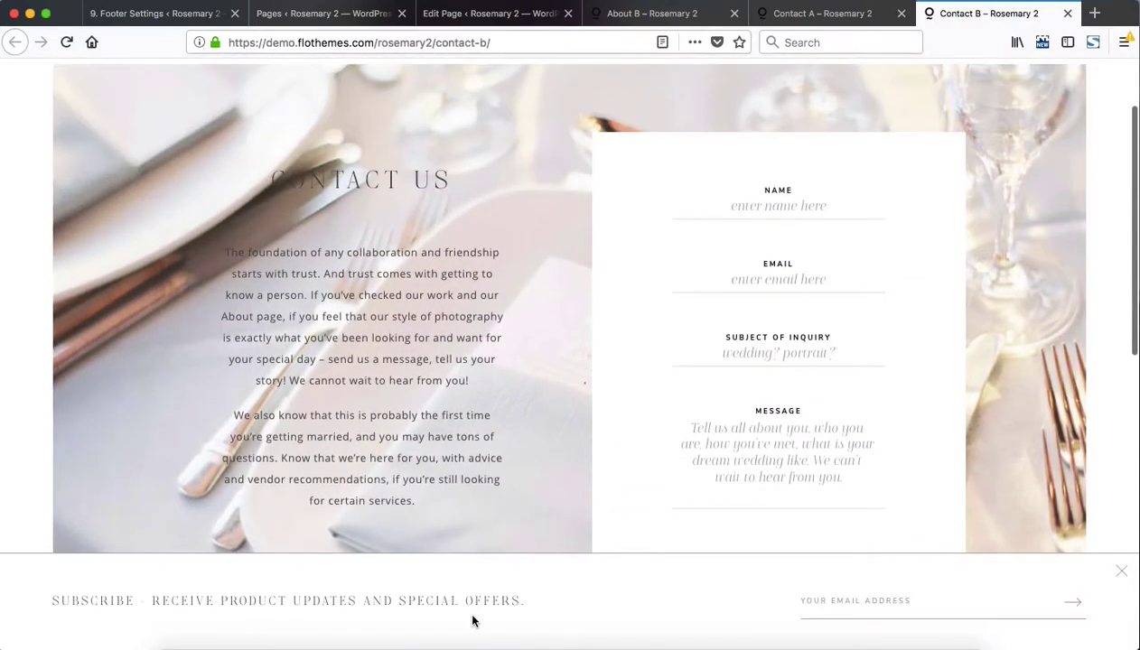
pyautogui.scroll(-10, 471, 620)
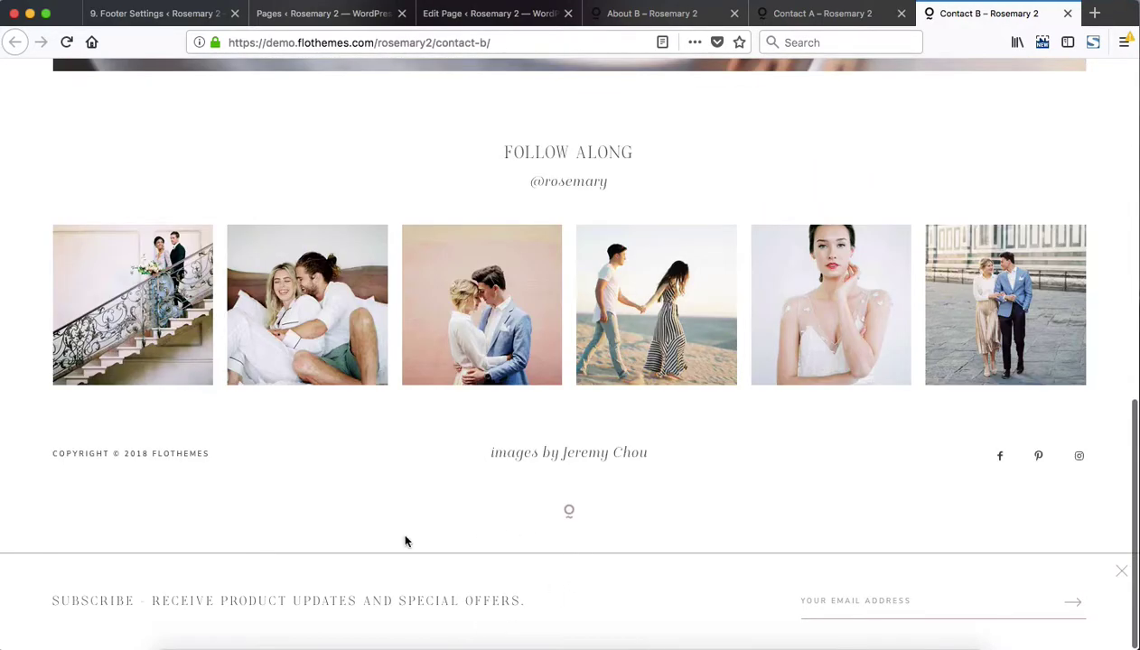
# - Dismiss the sticky newsletter form on the Contact B page and check the page down to its footer
pyautogui.scroll(10, 570, 557)
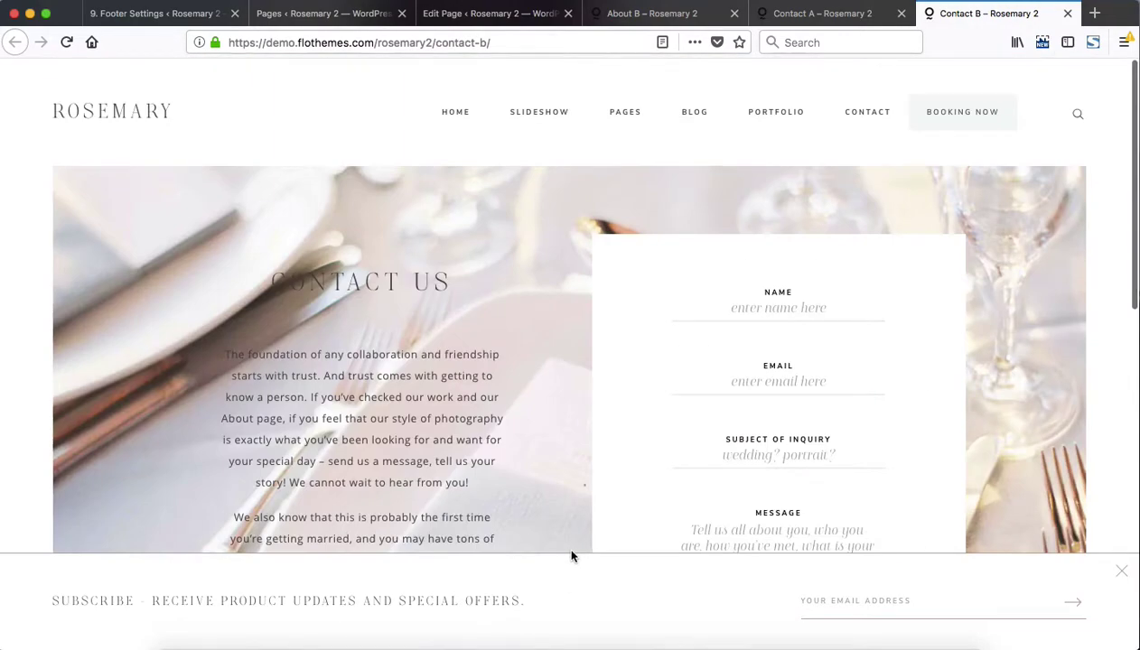
pyautogui.click(1121, 576)
pyautogui.scroll(-10, 839, 502)
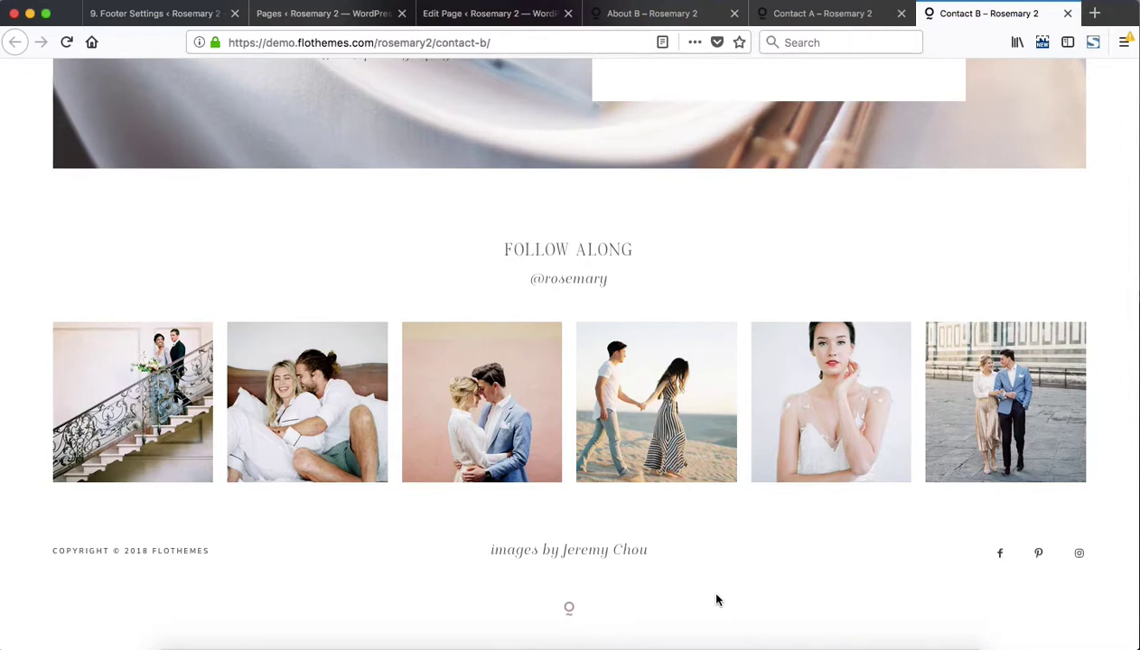
# - Switch to the Contact B page editor, reload it, and expand the Footer Placeholder block
pyautogui.hotkey('ctrl', 'Tab')
pyautogui.hotkey('ctrl', 'Tab')
pyautogui.hotkey('ctrl', 'Tab')
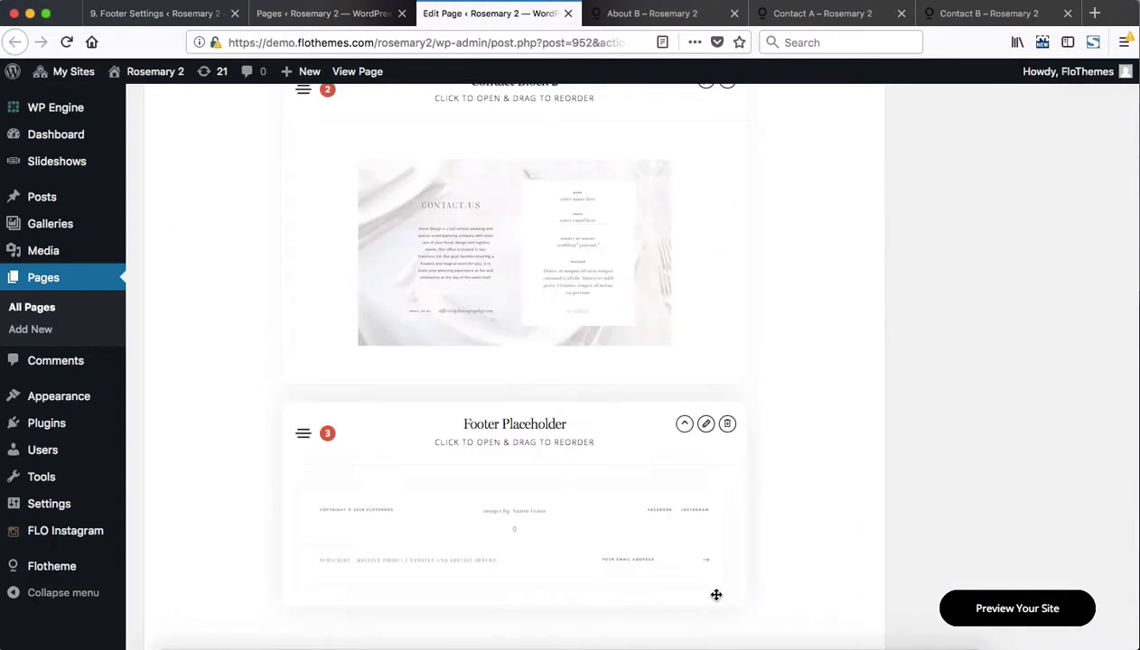
pyautogui.press('super+r')
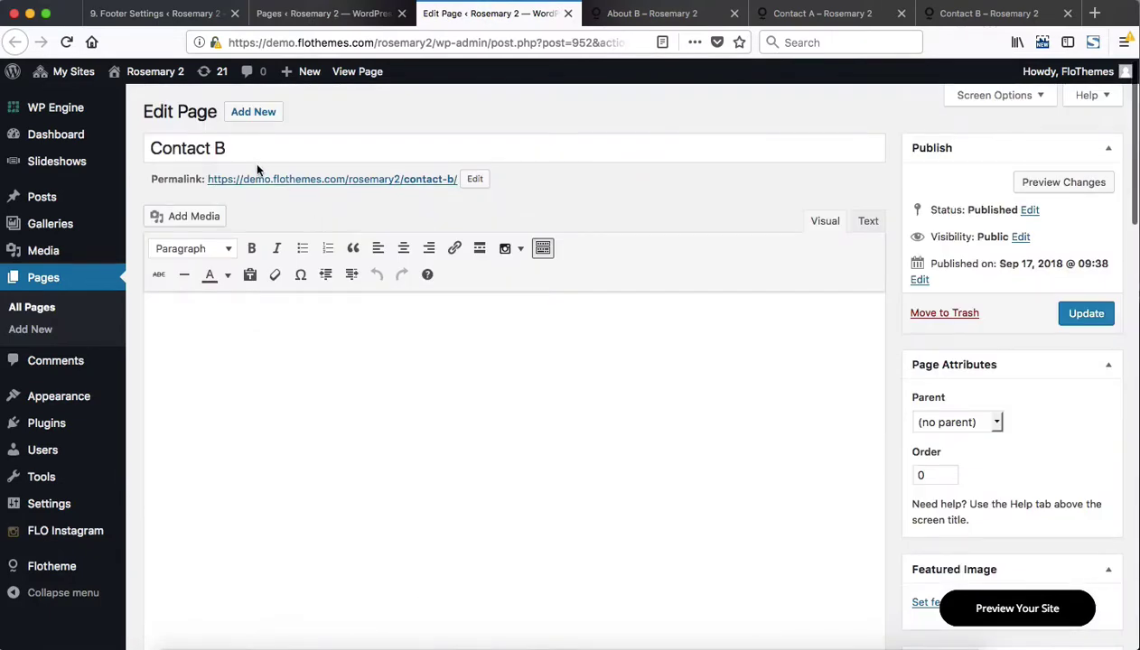
pyautogui.scroll(-15, 412, 419)
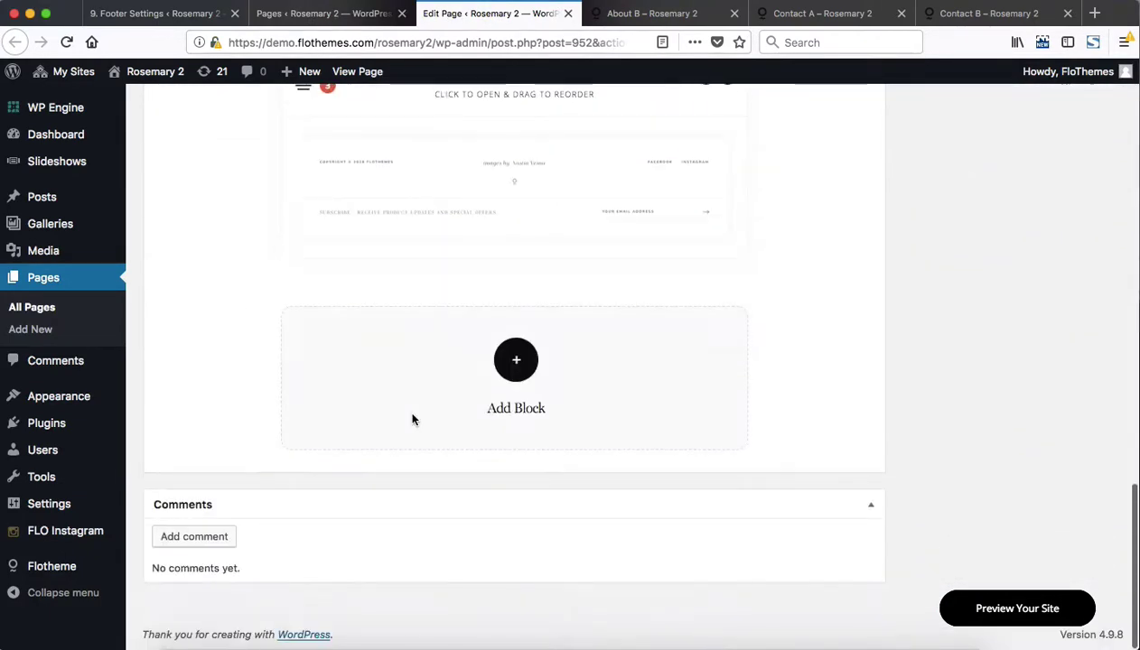
pyautogui.scroll(4, 412, 419)
pyautogui.click(430, 248)
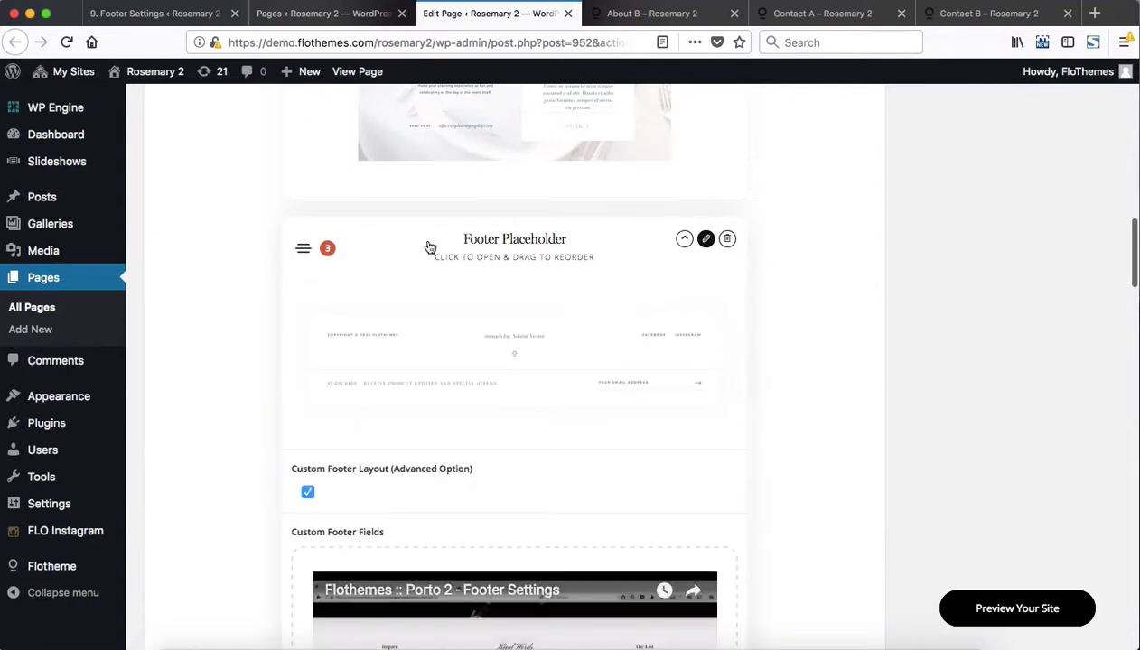
# - Review the block's Custom Footer Layout option and its Copyrights Area fields down to the newsletter display and Sticky Form settings
pyautogui.scroll(-1, 542, 434)
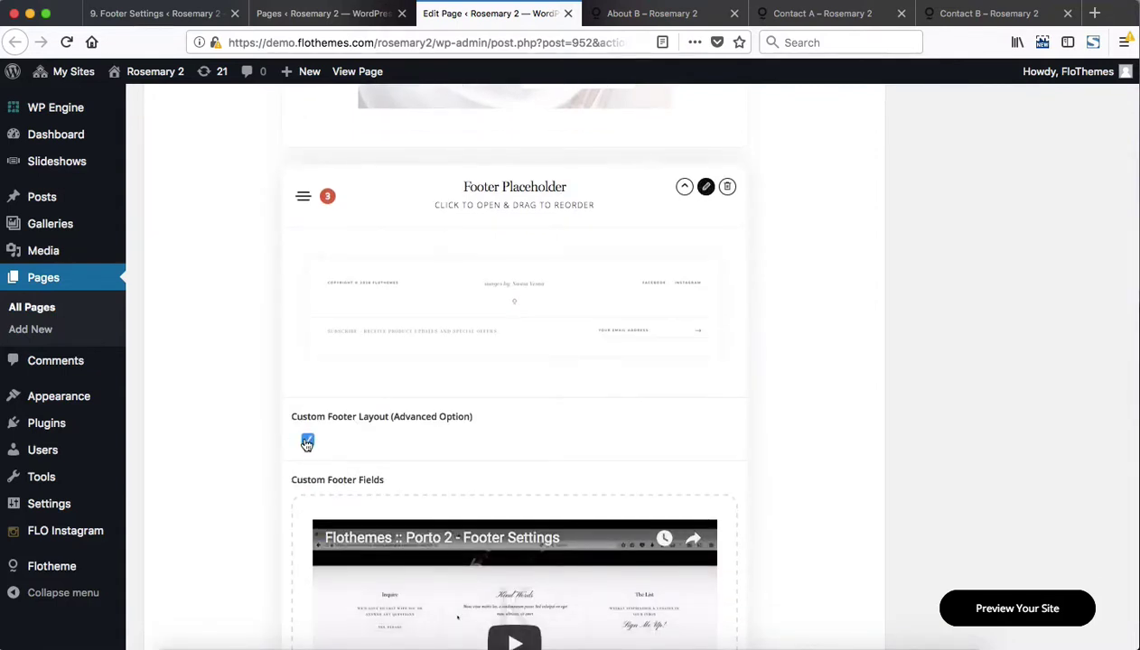
pyautogui.scroll(-8, 456, 409)
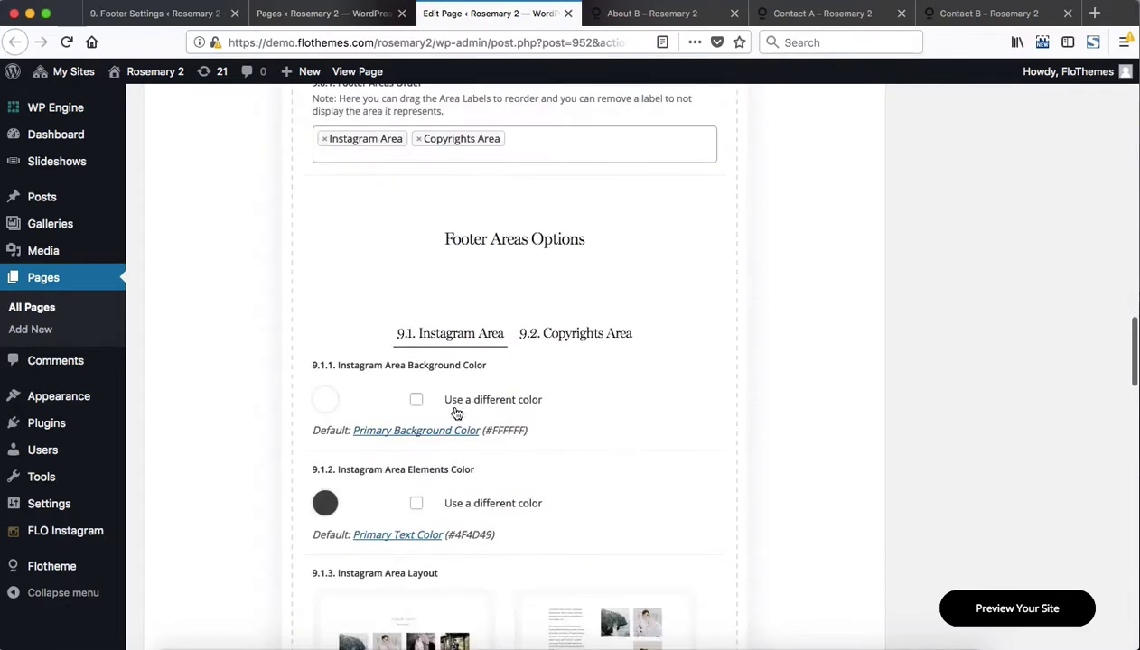
pyautogui.click(580, 336)
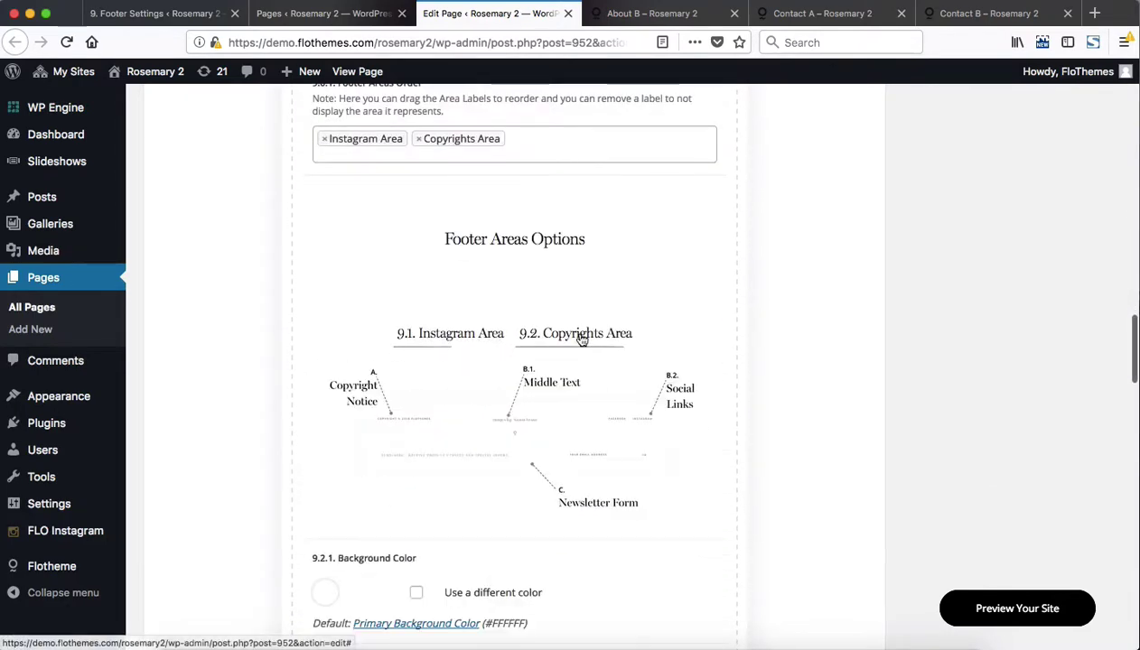
pyautogui.scroll(-12, 667, 323)
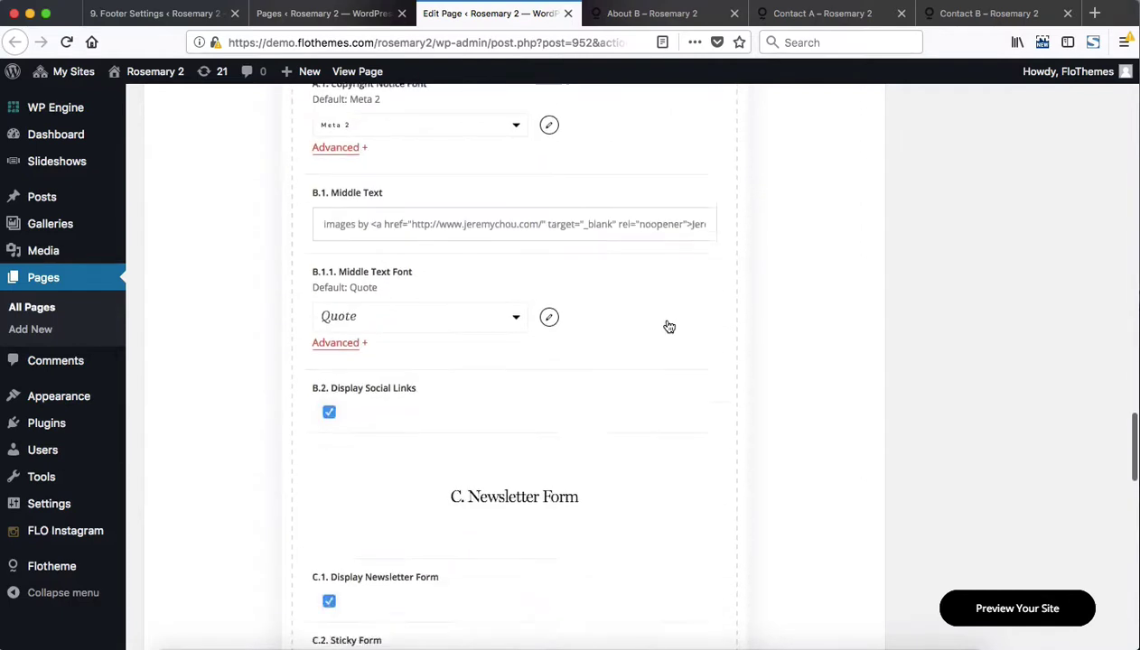
pyautogui.scroll(-2, 669, 325)
pyautogui.scroll(-1, 414, 317)
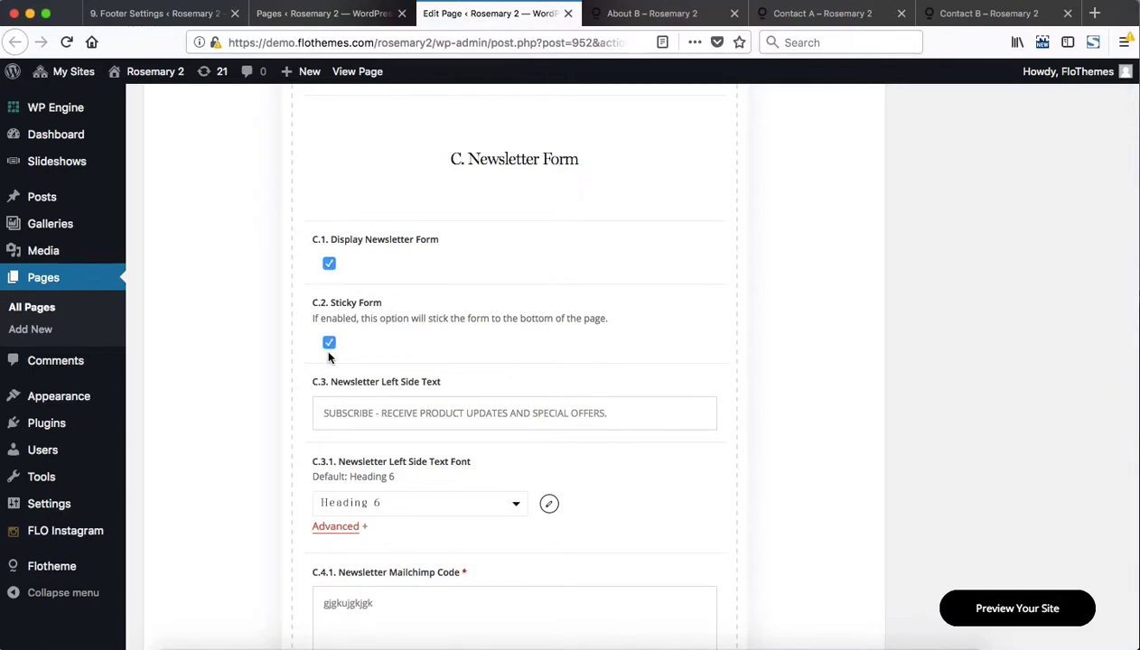
# - Examine the custom footer's newsletter text, Mailchimp code, placeholder, font and color settings, and return to the Copyright Notice options
pyautogui.scroll(-5, 456, 316)
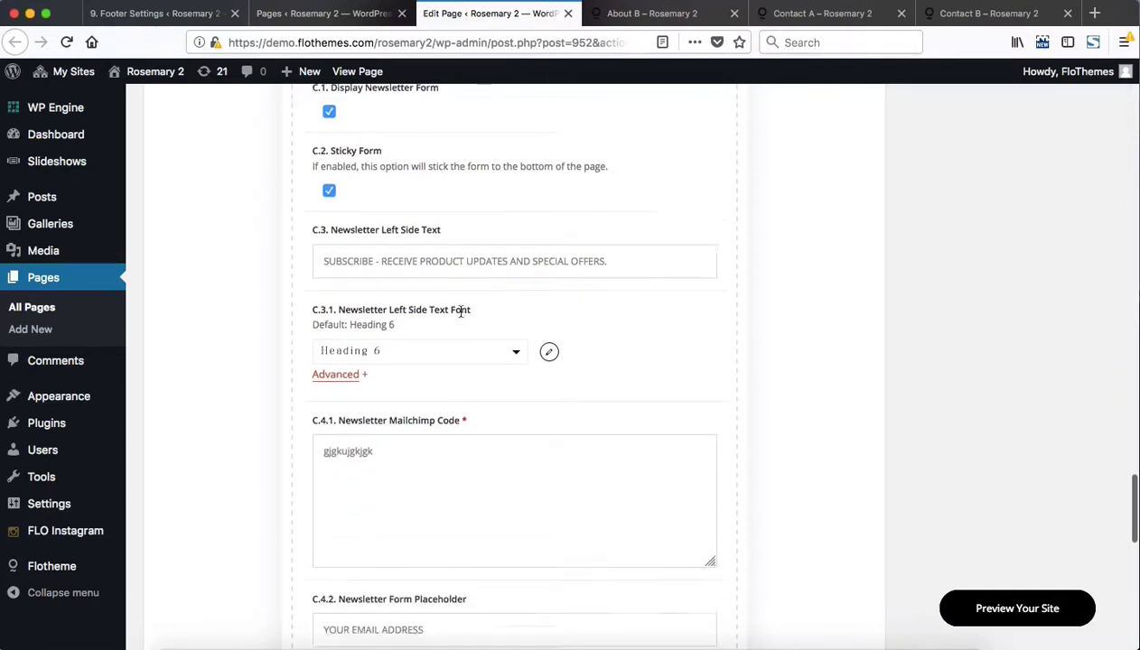
pyautogui.scroll(-1, 461, 316)
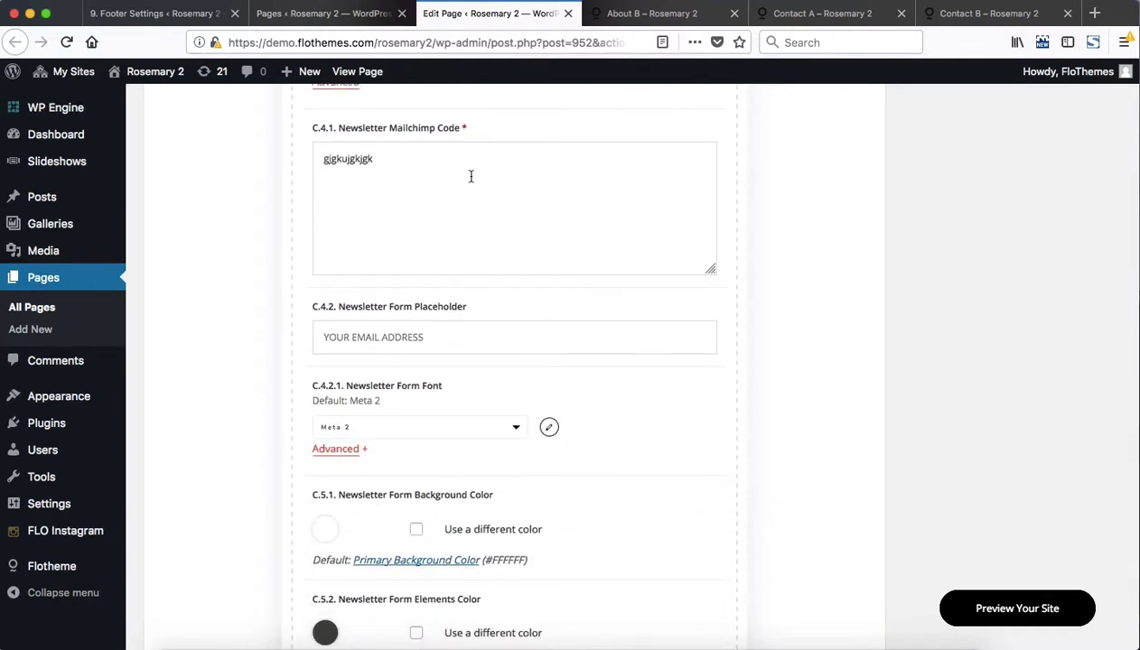
pyautogui.scroll(-3, 476, 329)
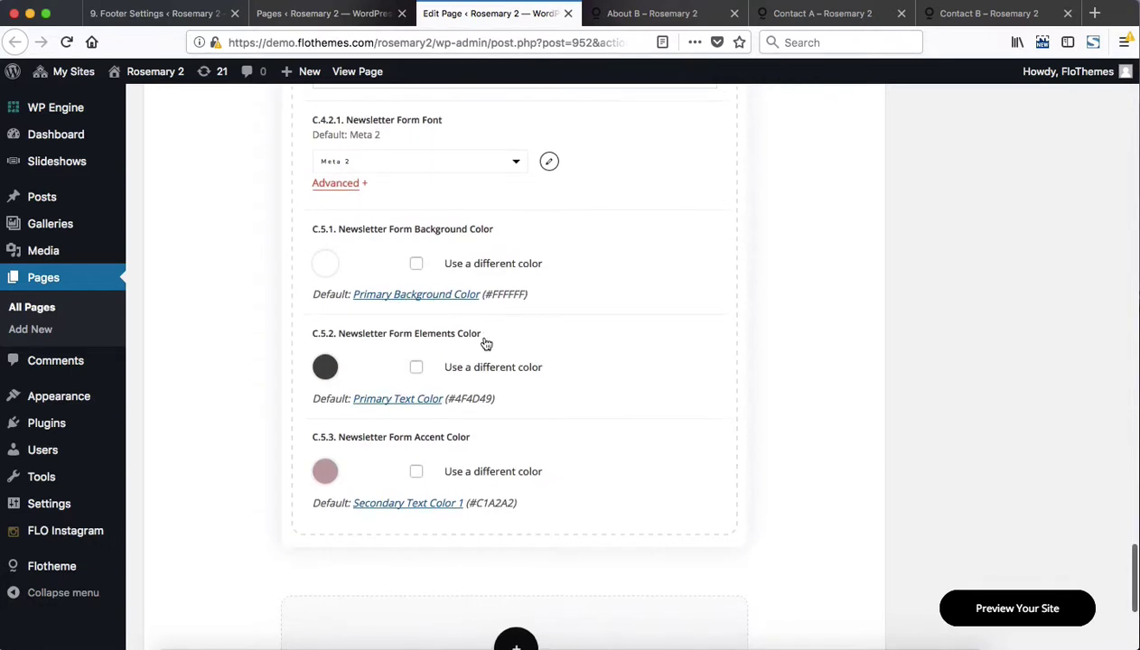
pyautogui.scroll(8, 486, 344)
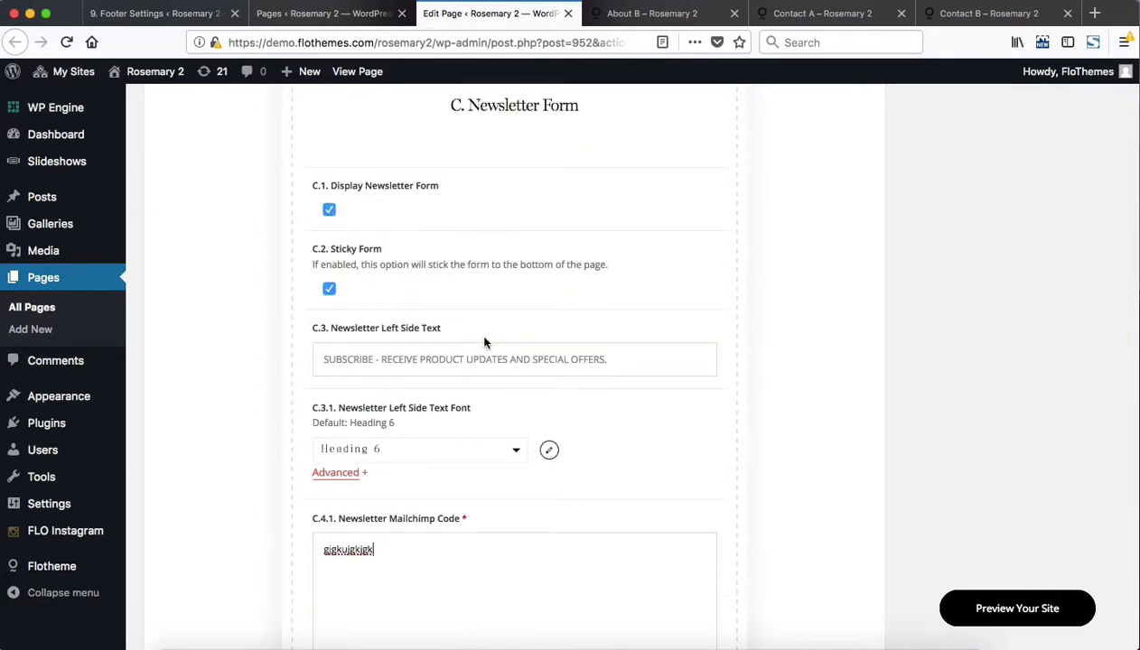
pyautogui.scroll(1, 484, 343)
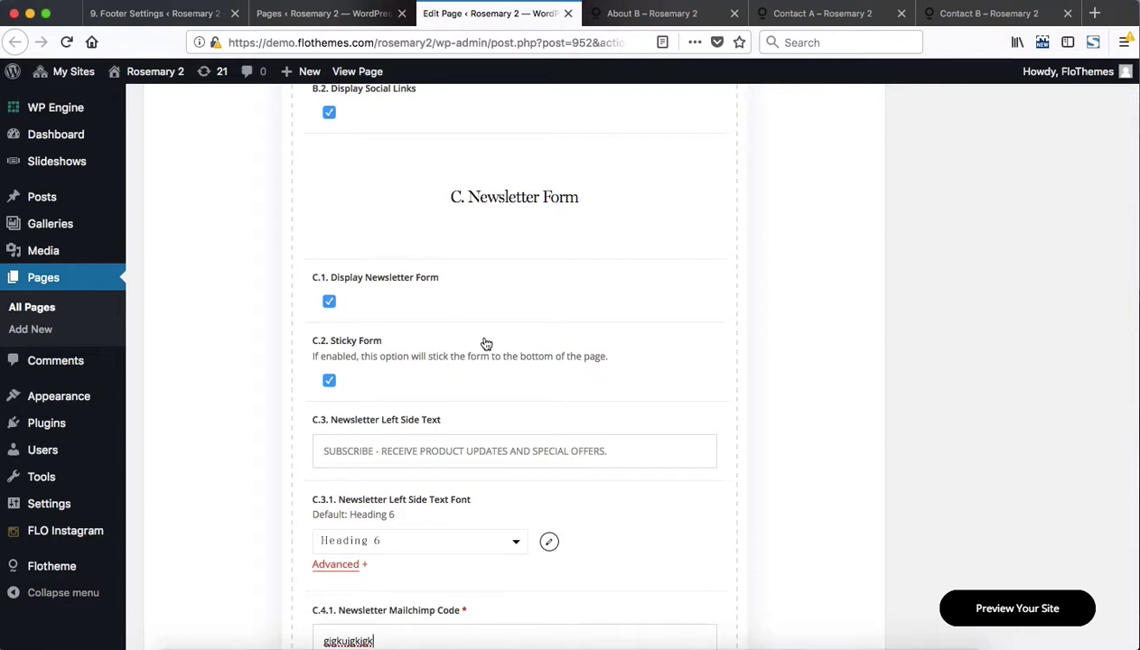
pyautogui.scroll(2, 485, 343)
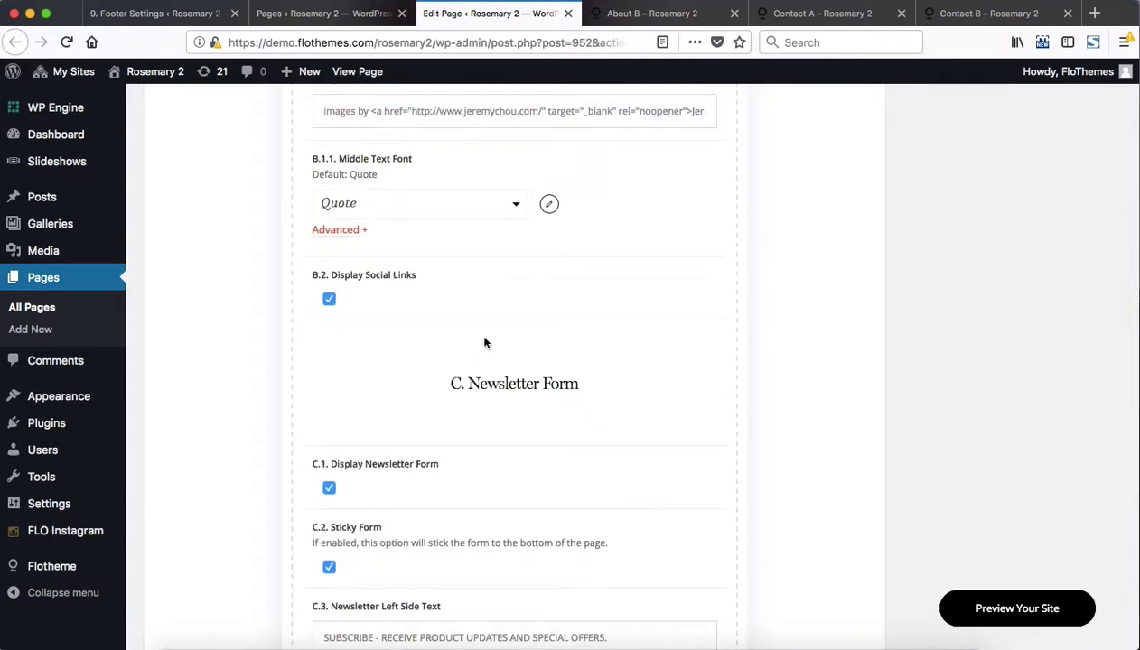
pyautogui.scroll(3, 485, 343)
pyautogui.scroll(1, 484, 343)
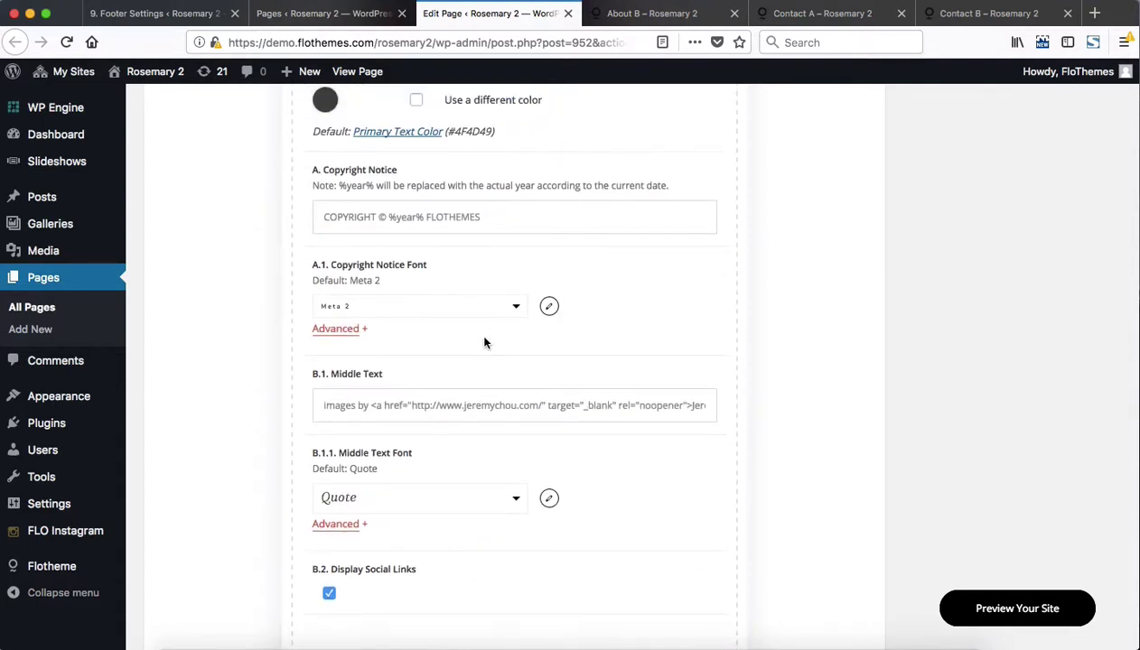